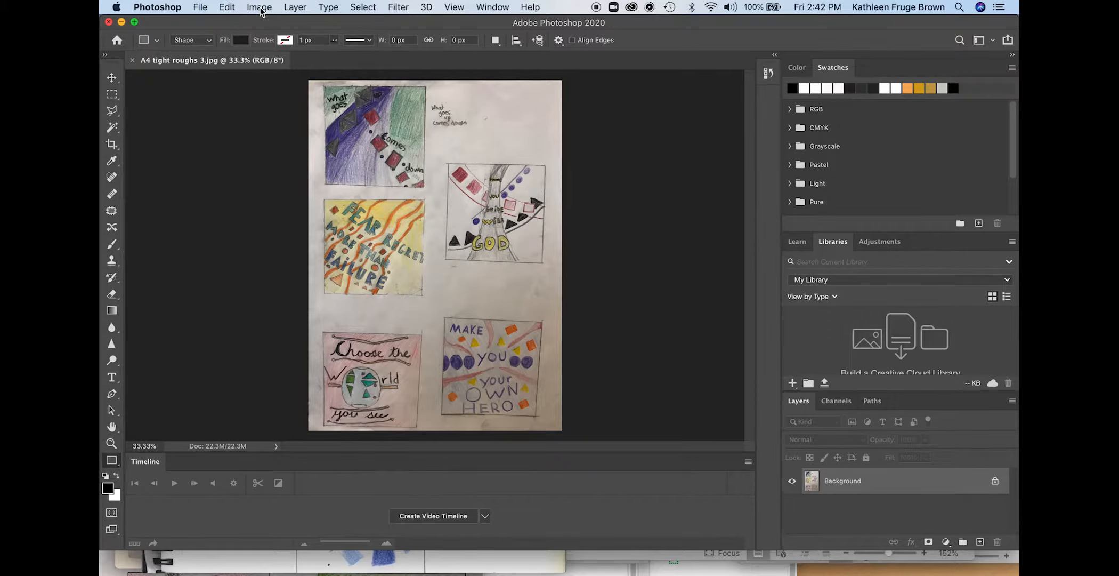
# Set the scanned roughs image's resolution to 300 pixels/inch in Image Size, with resampling on.
pyautogui.click(260, 8)
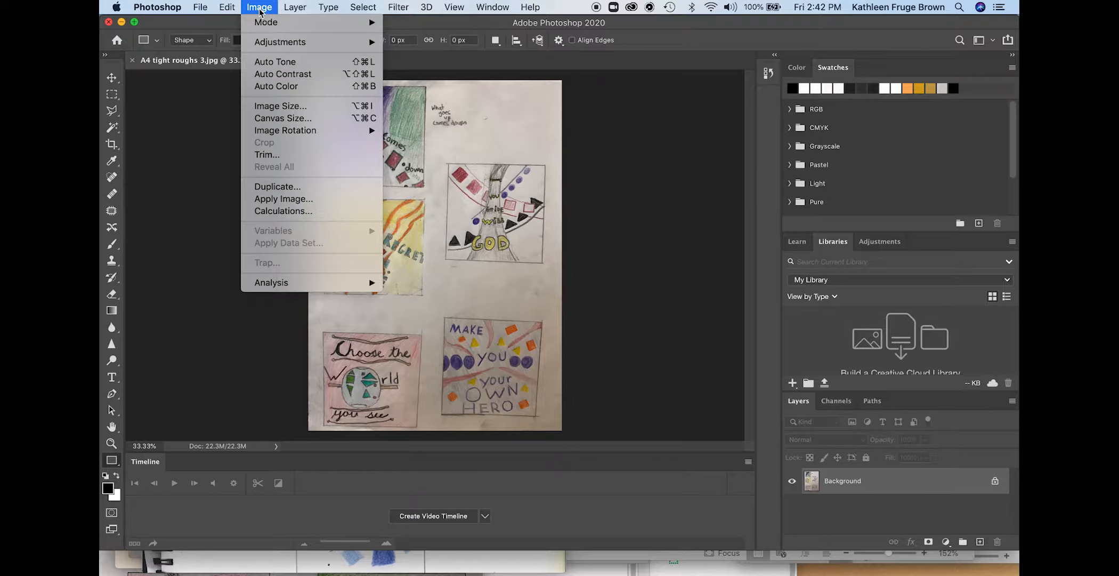
pyautogui.click(261, 107)
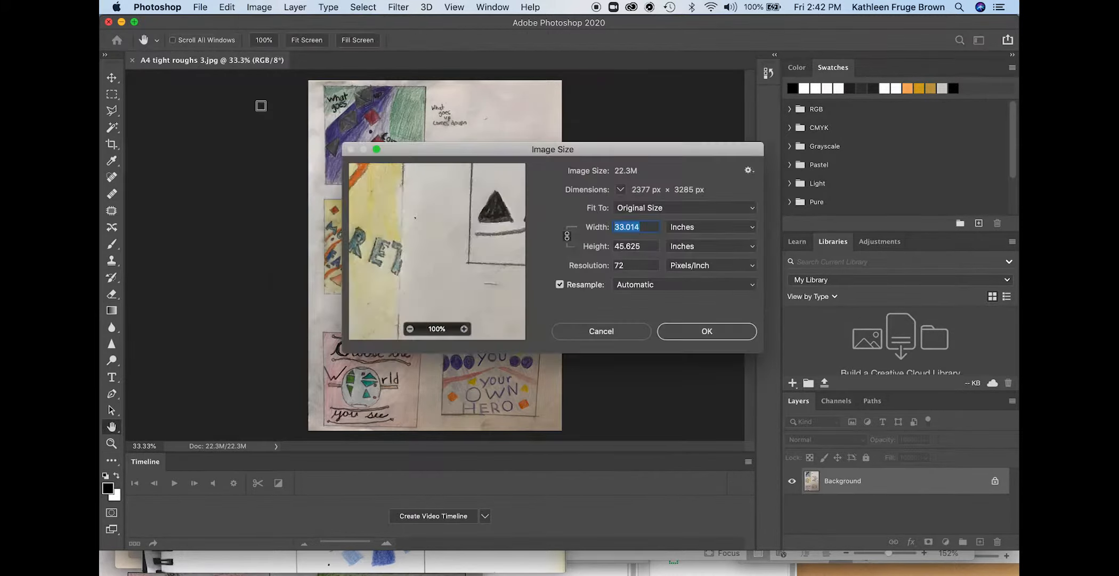
pyautogui.moveTo(465, 152); pyautogui.dragTo(653, 83)
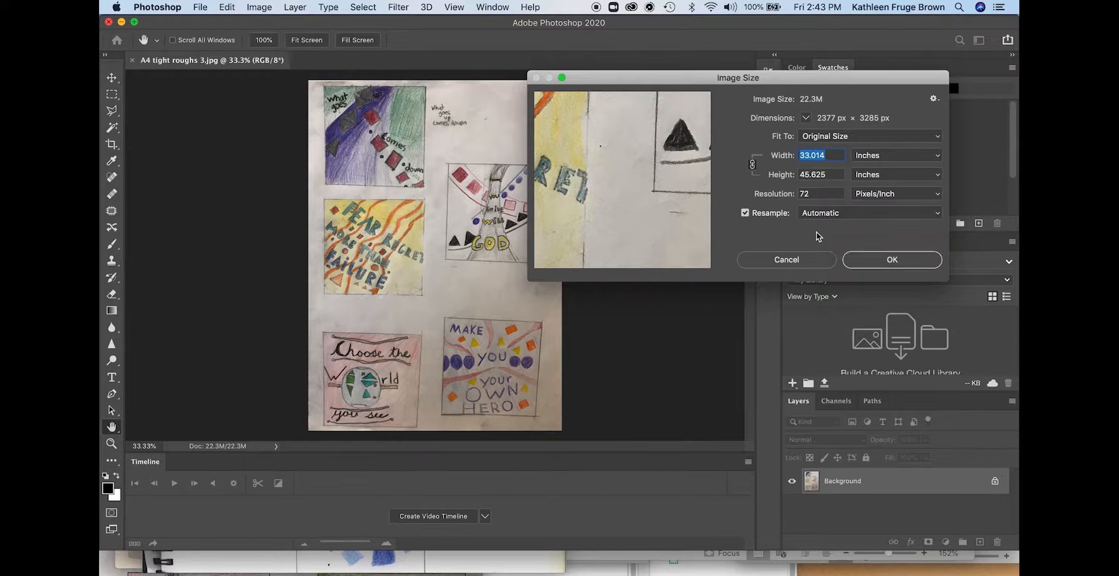
pyautogui.click(940, 157)
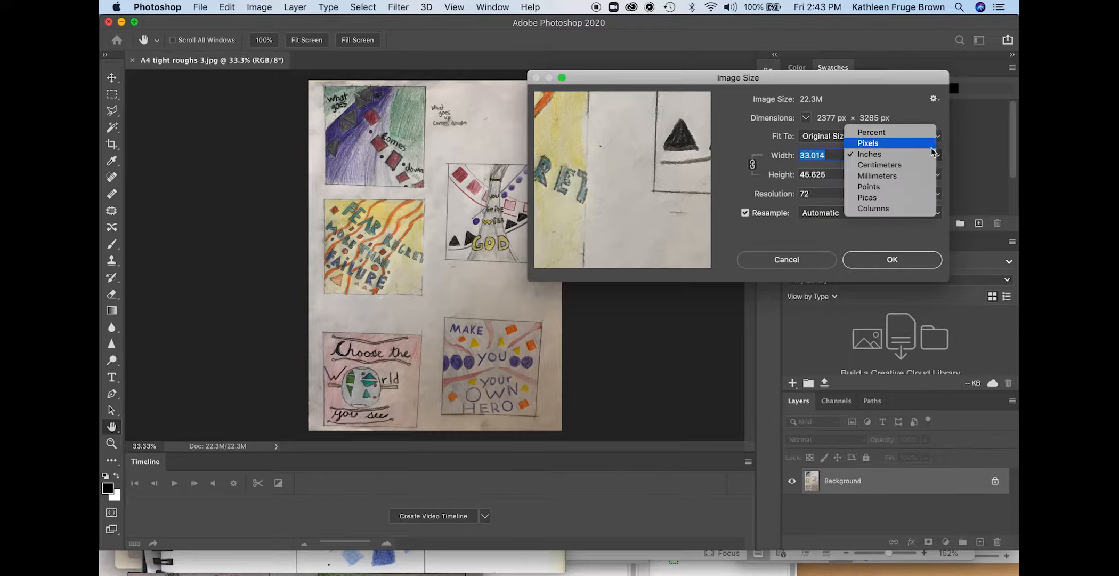
pyautogui.click(780, 228)
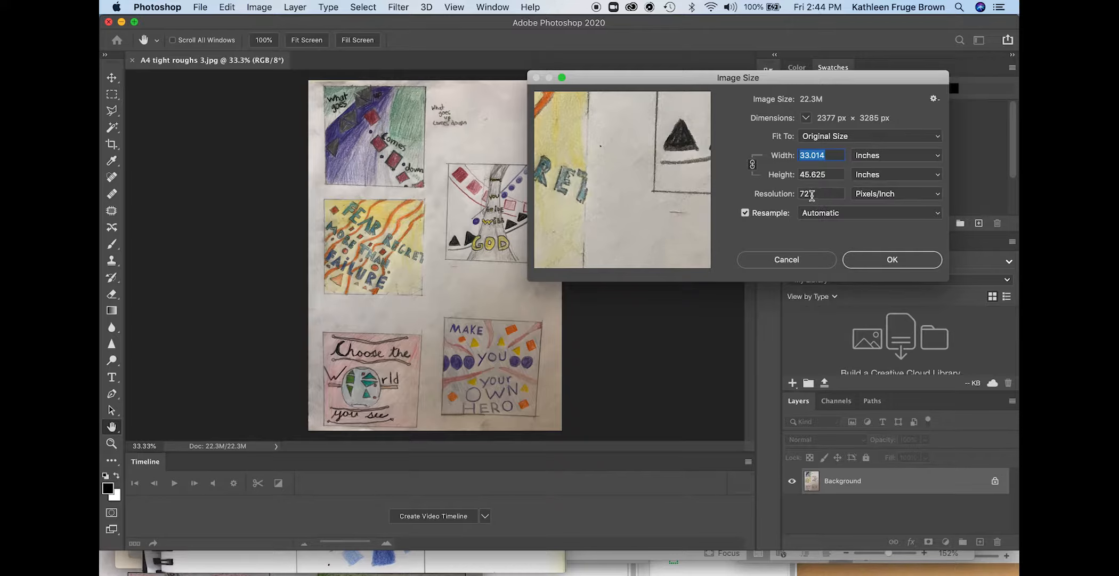
pyautogui.click(811, 193)
pyautogui.doubleClick(810, 193)
pyautogui.write('300')
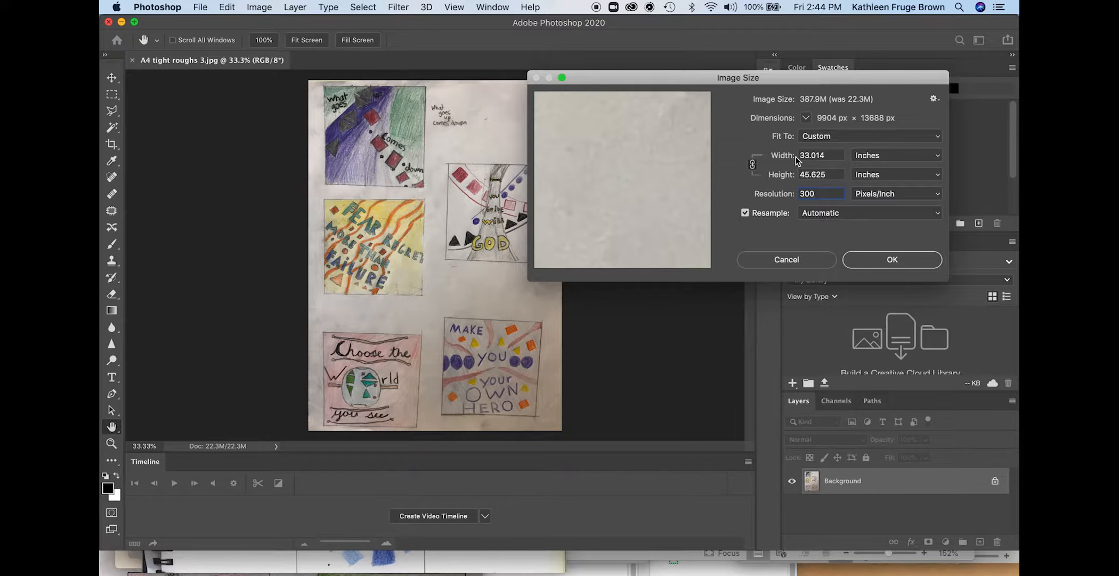
# Set the image height to 10 inches with proportions linked and apply the new image size.
pyautogui.click(832, 174)
pyautogui.doubleClick(833, 174)
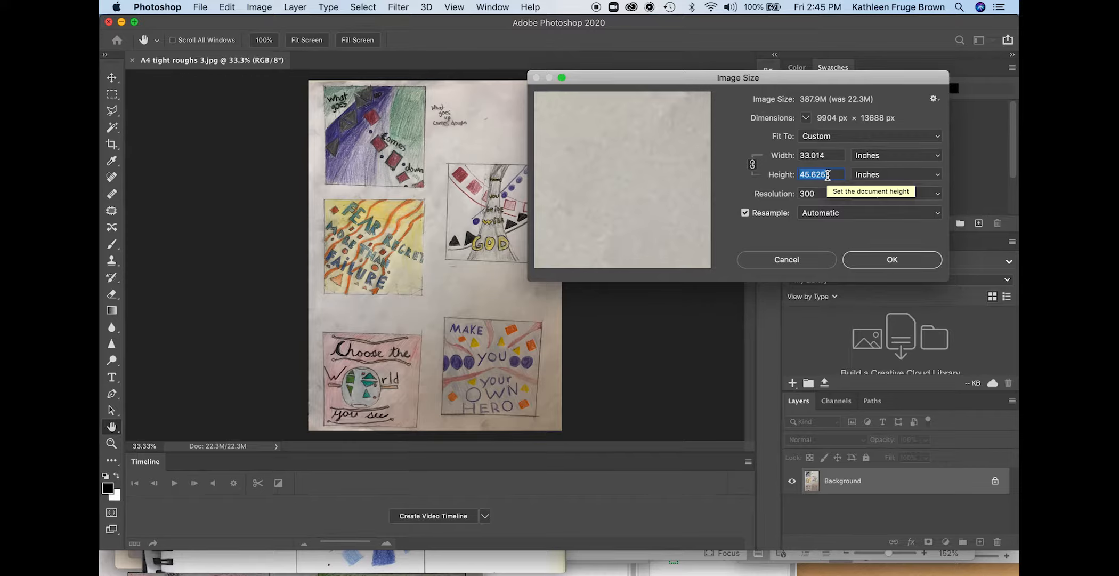
pyautogui.moveTo(827, 174); pyautogui.dragTo(799, 175)
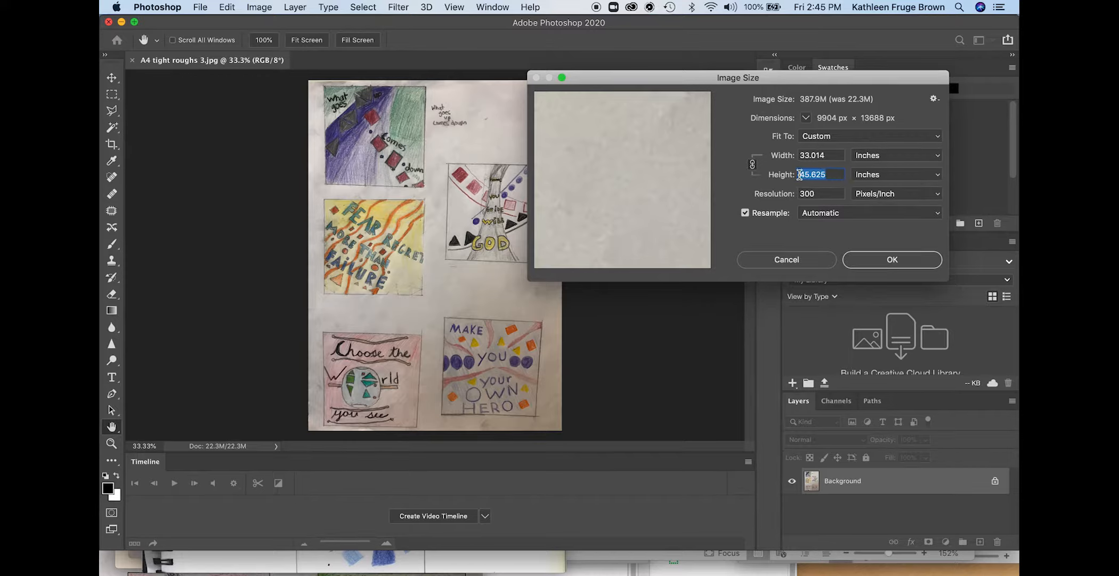
pyautogui.write('10')
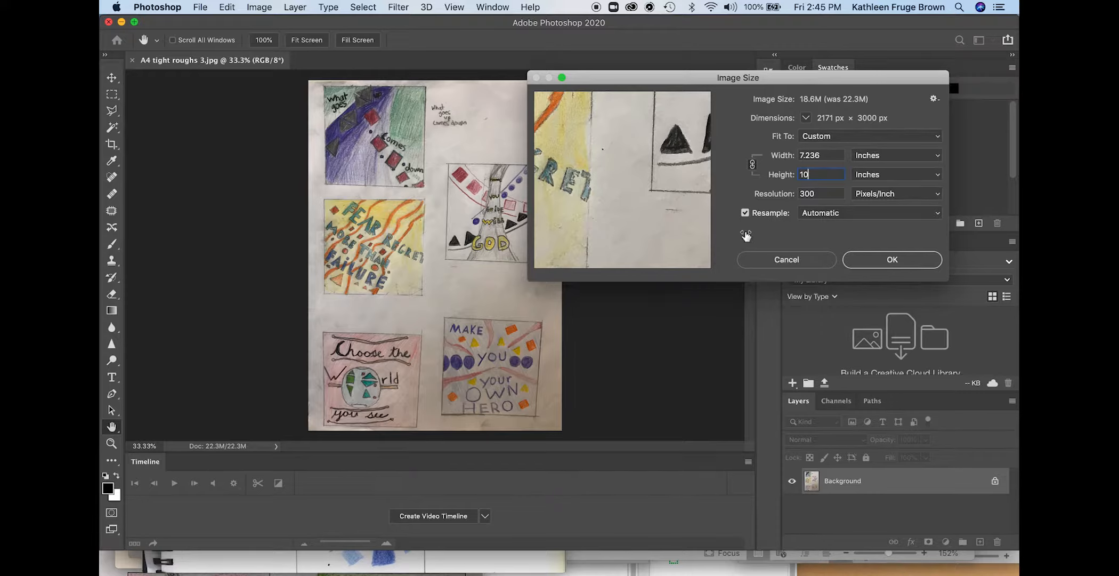
pyautogui.click(861, 259)
pyautogui.press('u')
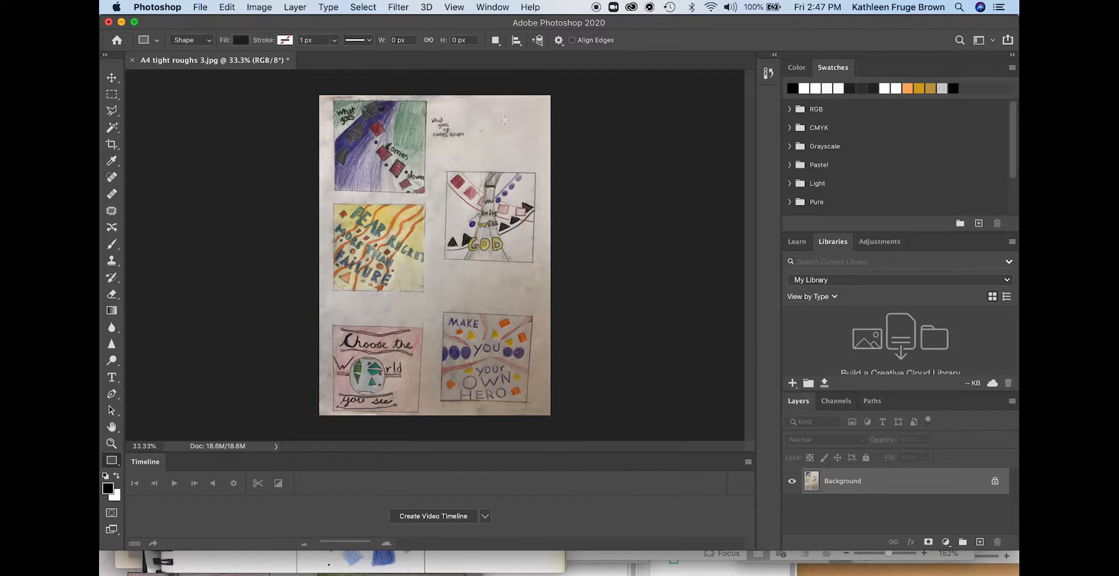
# Examine the "What goes up comes down" sketch at 200% to check the quality of the resized image.
pyautogui.press('super+equal')
pyautogui.press('super+equal')
pyautogui.press('super+equal')
pyautogui.press('super+equal')
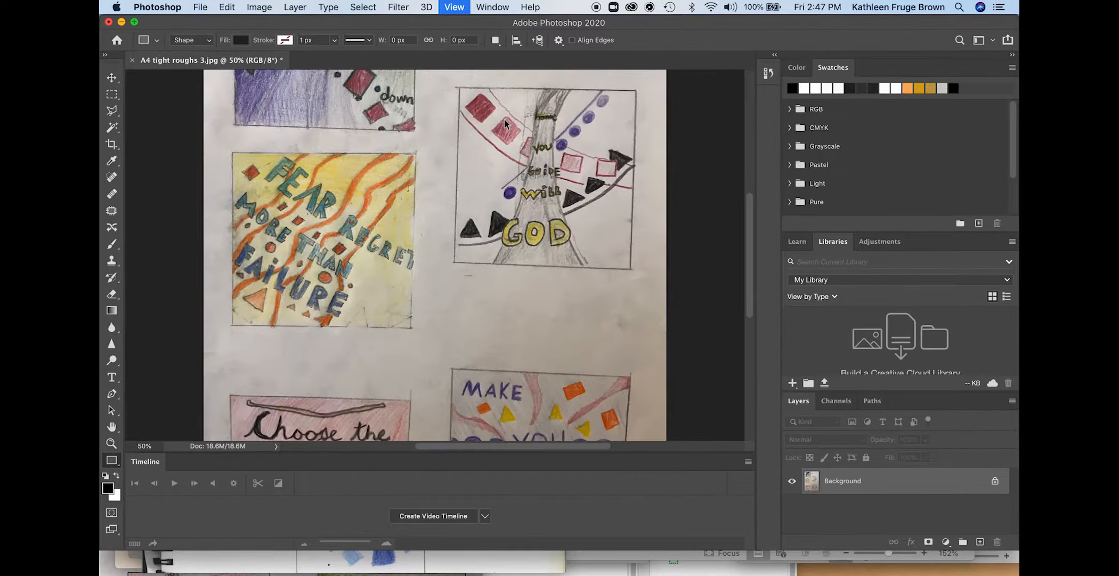
pyautogui.scroll(10, 504, 119)
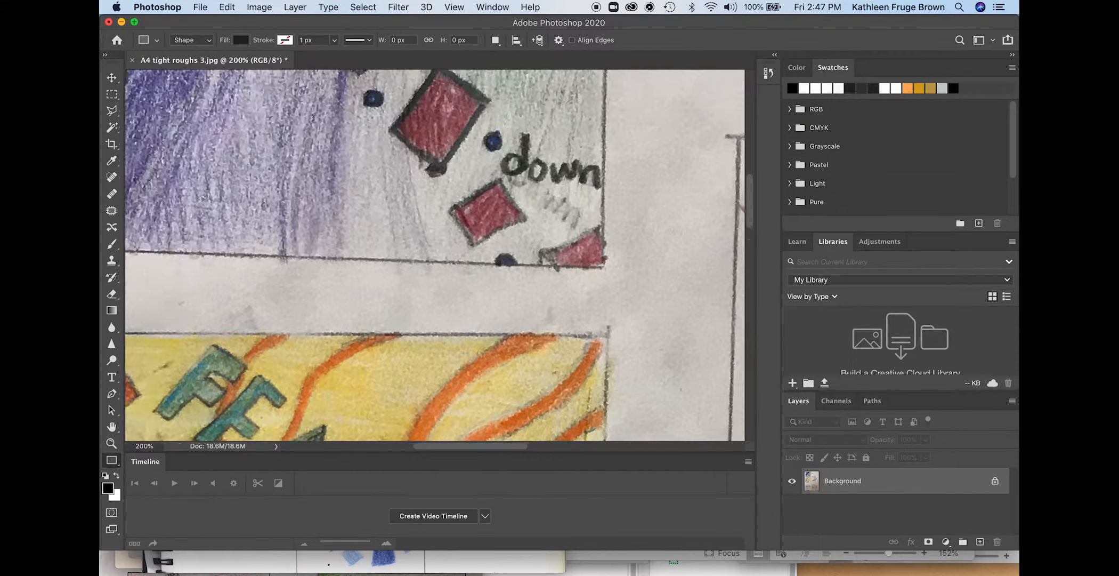
pyautogui.scroll(10, 505, 120)
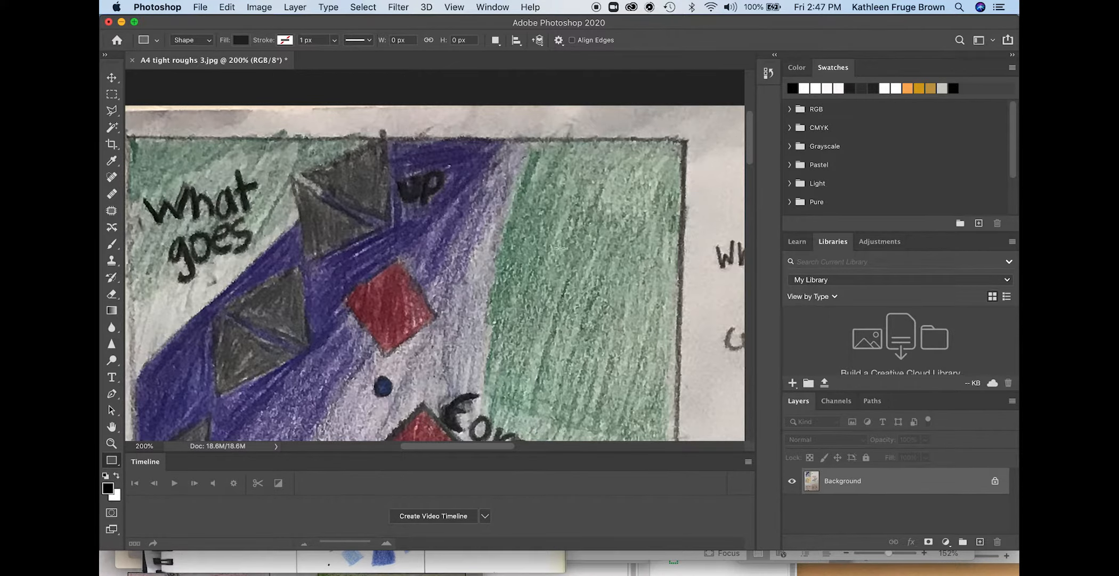
pyautogui.scroll(-5, 537, 248)
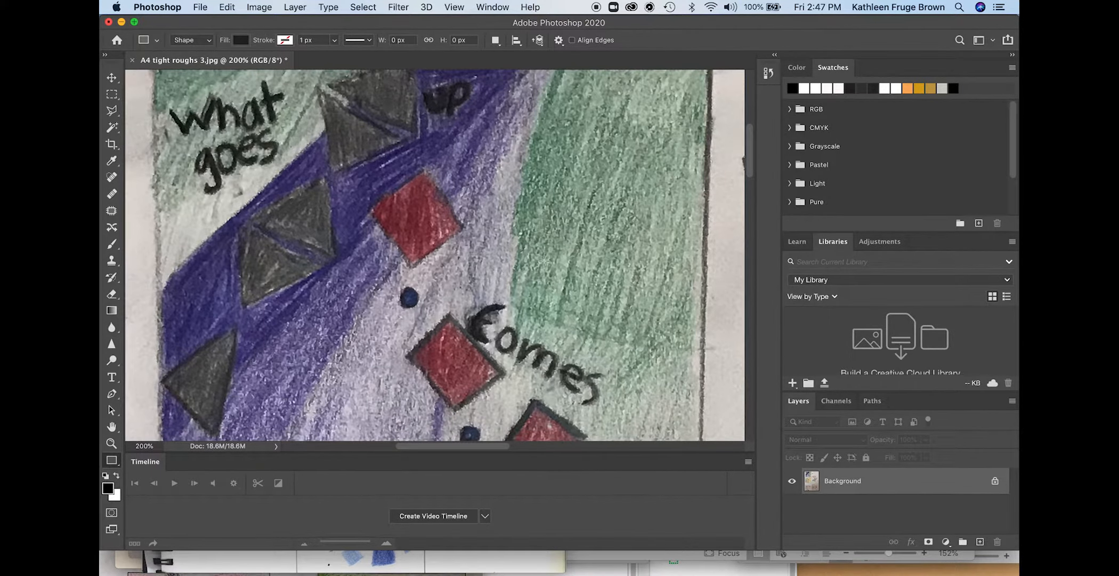
pyautogui.hscroll(5, 538, 250)
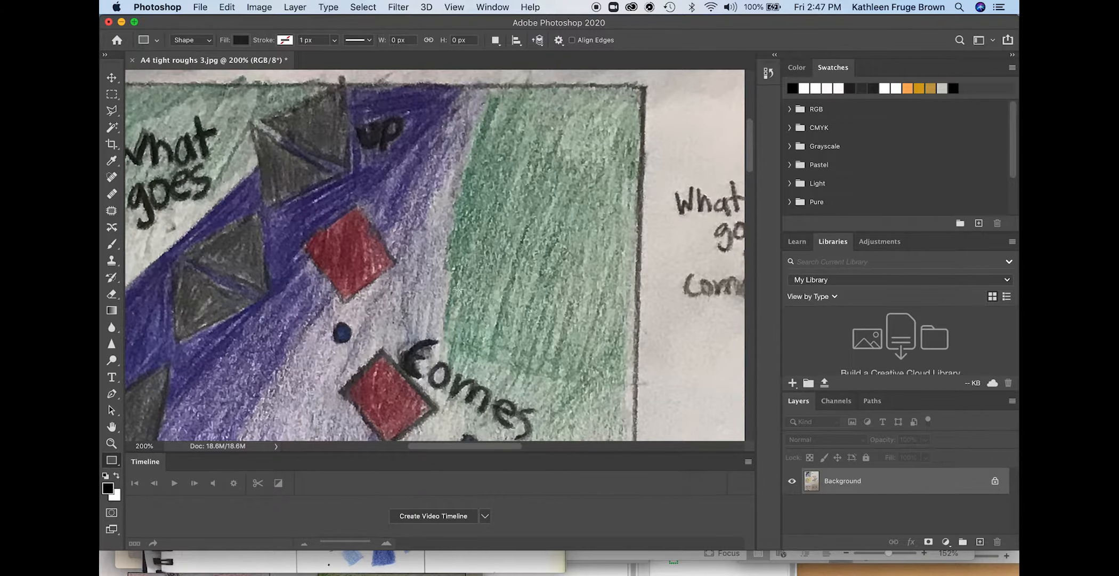
pyautogui.hscroll(-3, 504, 300)
pyautogui.scroll(-3, 504, 300)
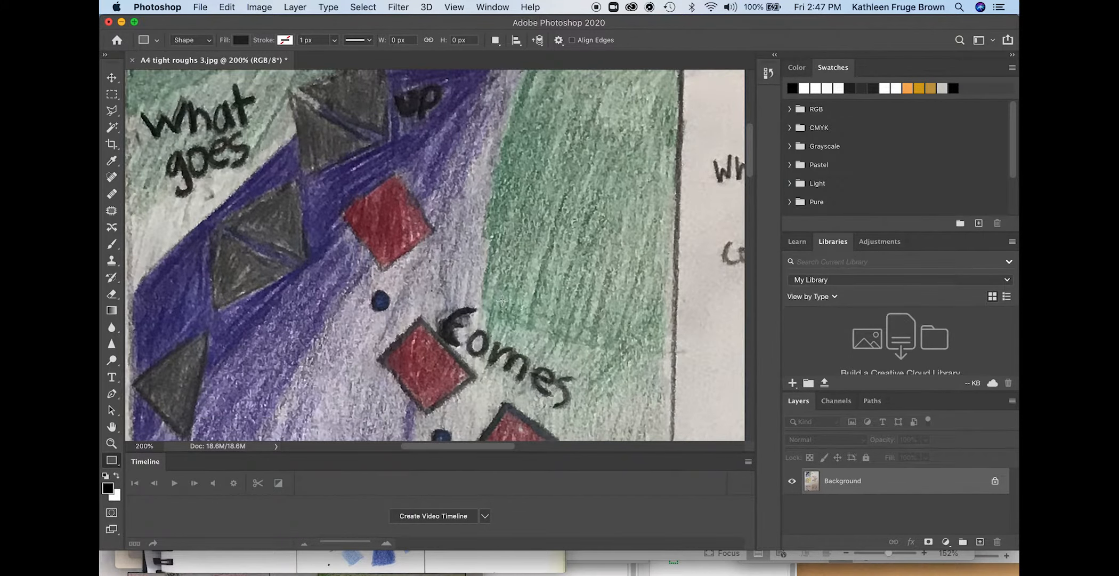
pyautogui.scroll(-5, 502, 300)
pyautogui.hscroll(-2, 502, 300)
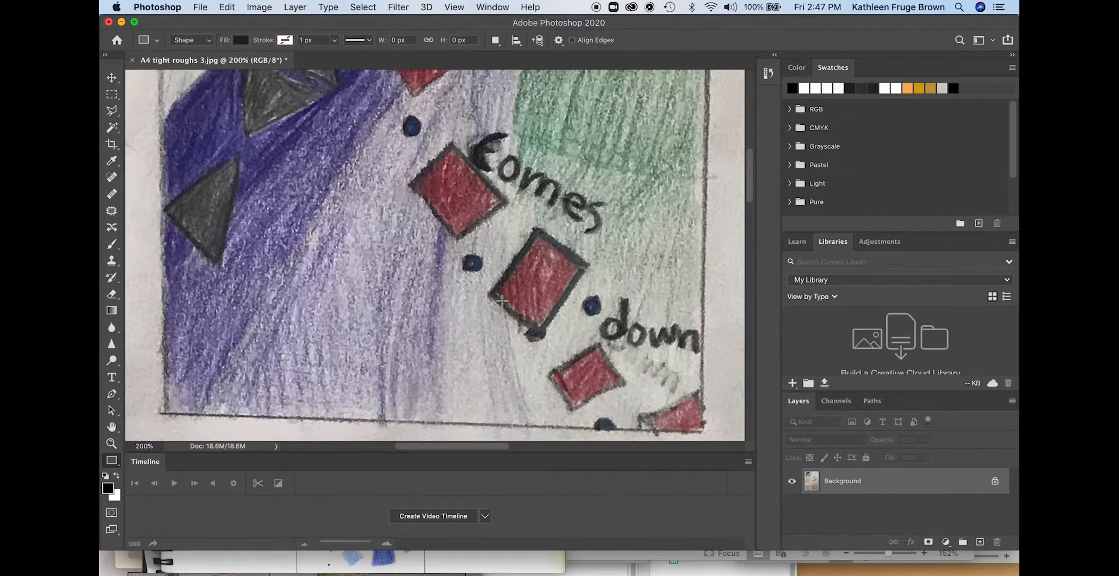
pyautogui.scroll(-3, 502, 300)
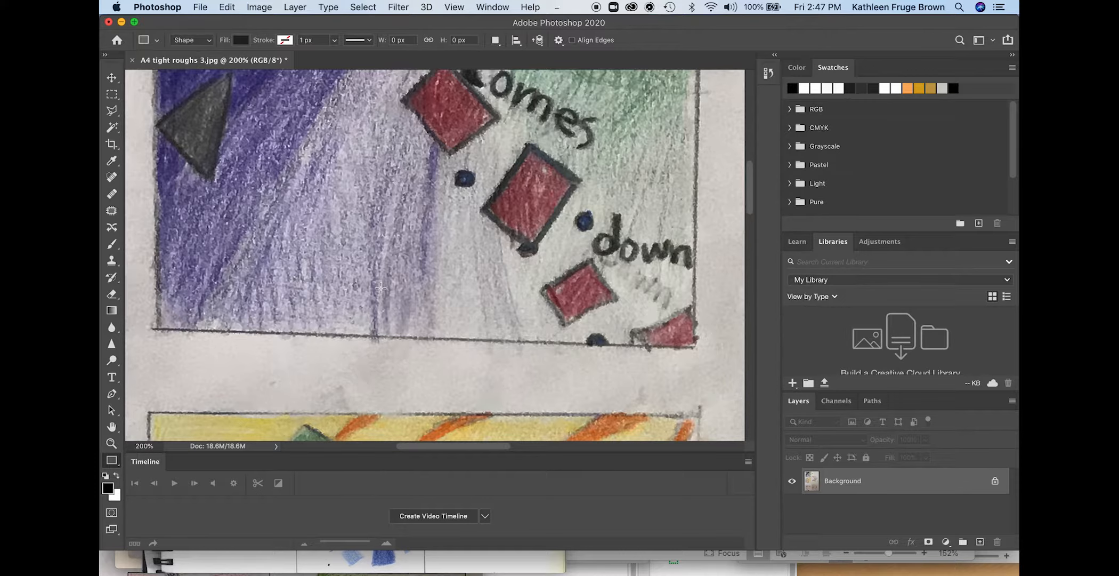
pyautogui.scroll(2, 380, 288)
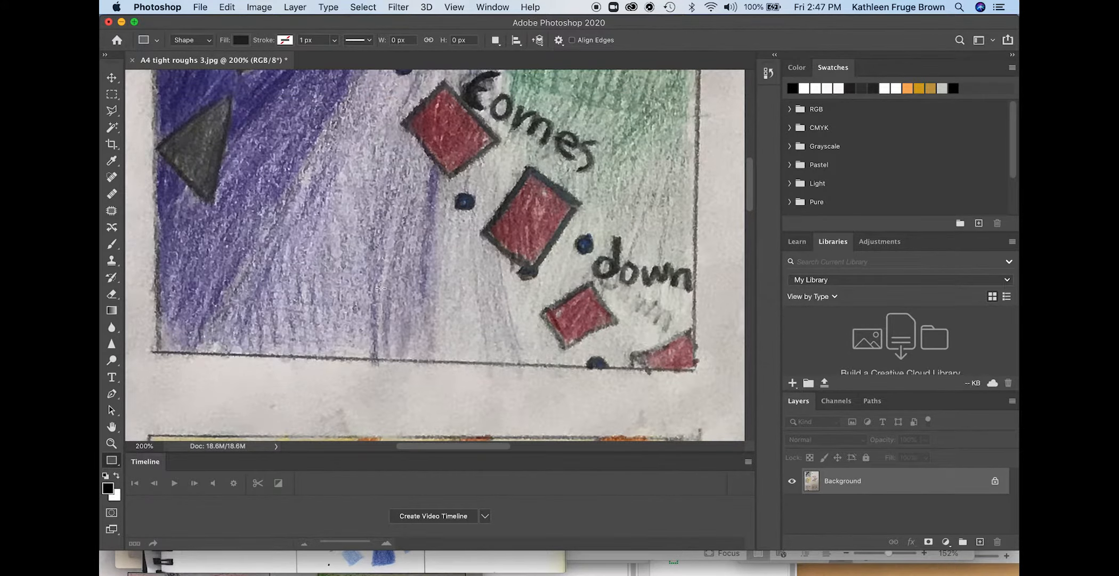
pyautogui.scroll(5, 381, 288)
pyautogui.scroll(3, 381, 288)
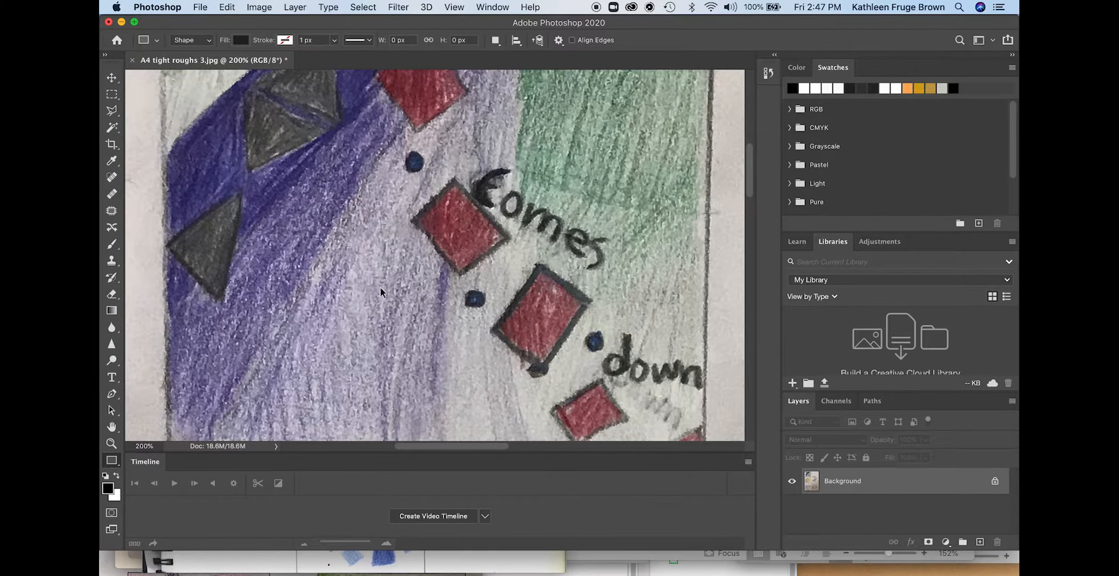
# Select the "What goes up comes down" sketch with a rectangular marquee of about 925 x 920 px and copy it.
pyautogui.press('super+minus')
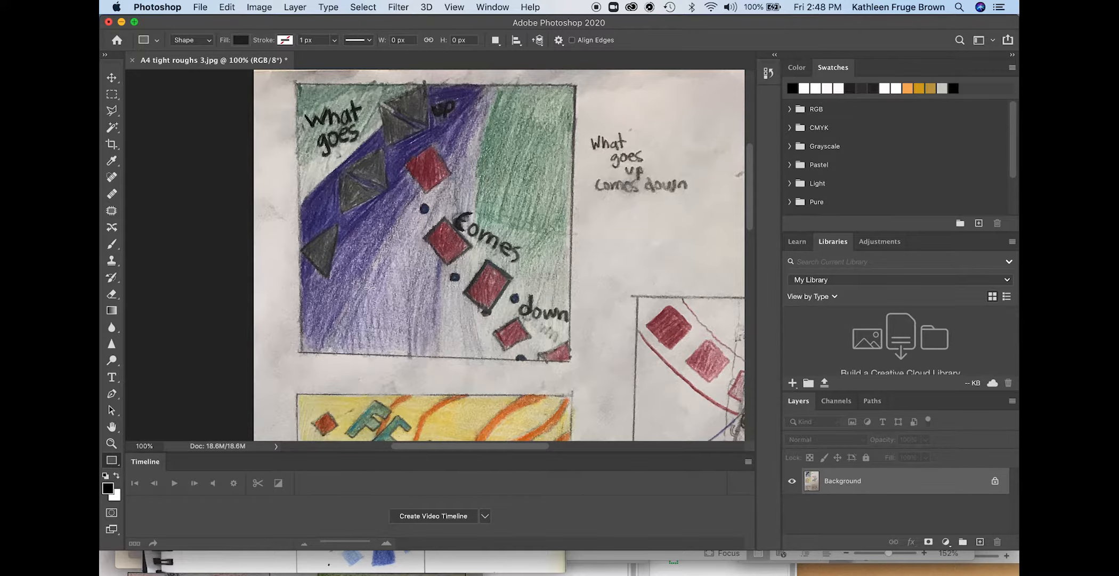
pyautogui.hscroll(2, 441, 257)
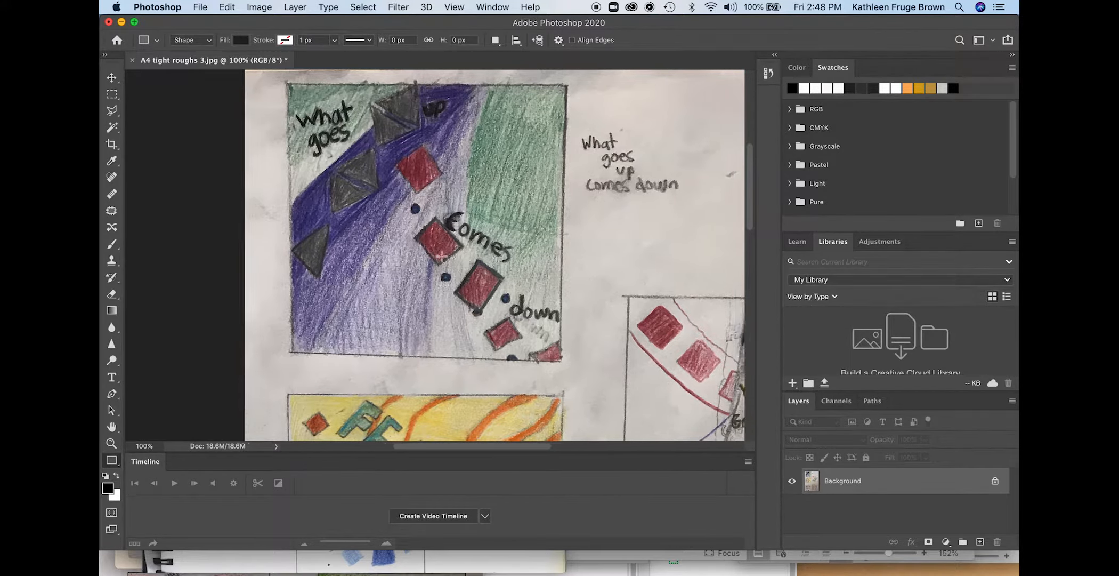
pyautogui.hscroll(5, 441, 257)
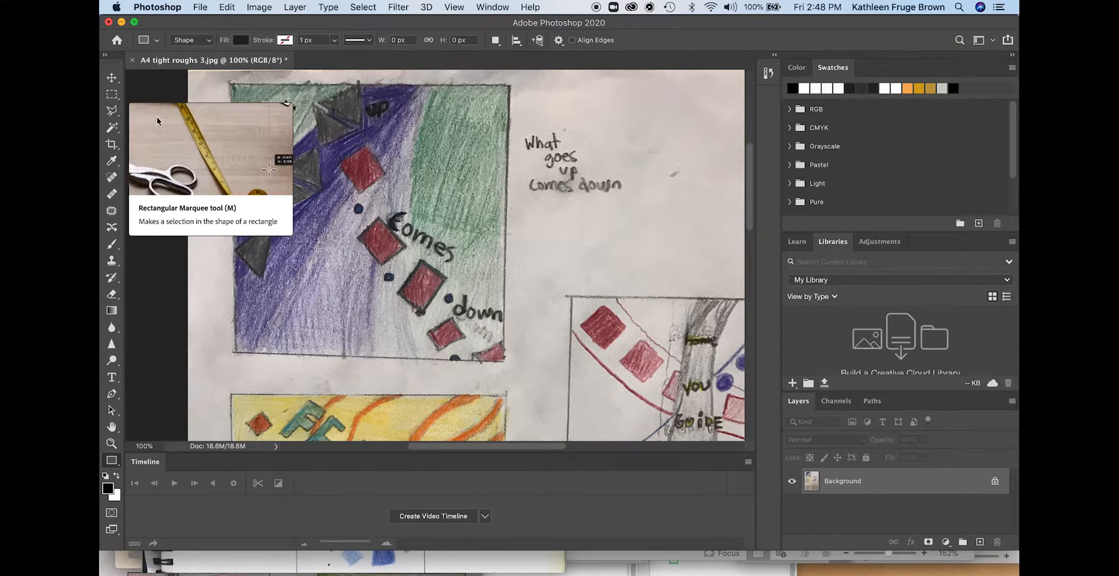
pyautogui.click(111, 94)
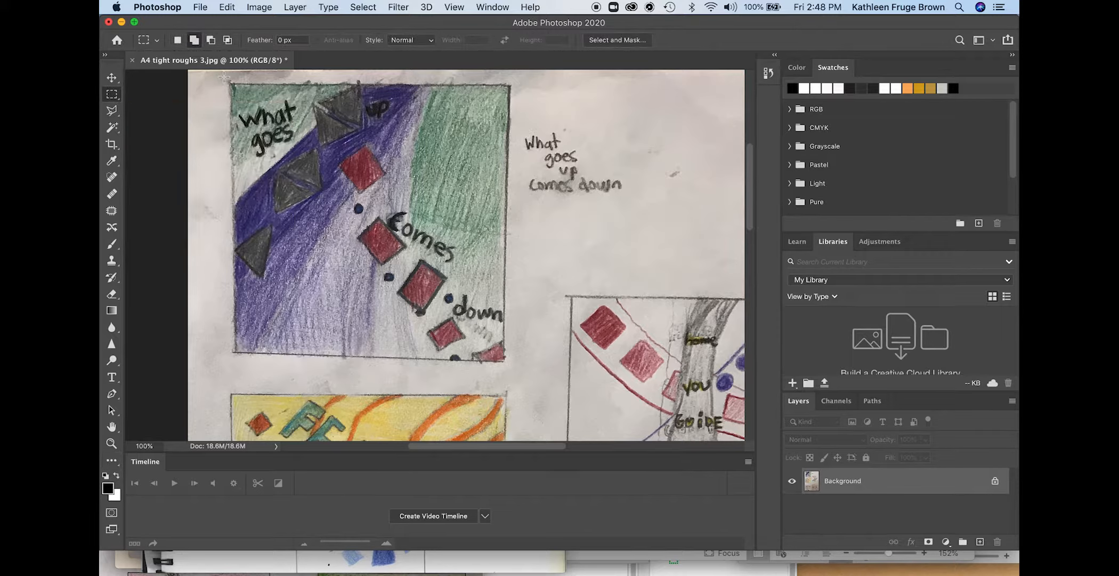
pyautogui.moveTo(224, 77); pyautogui.dragTo(519, 369)
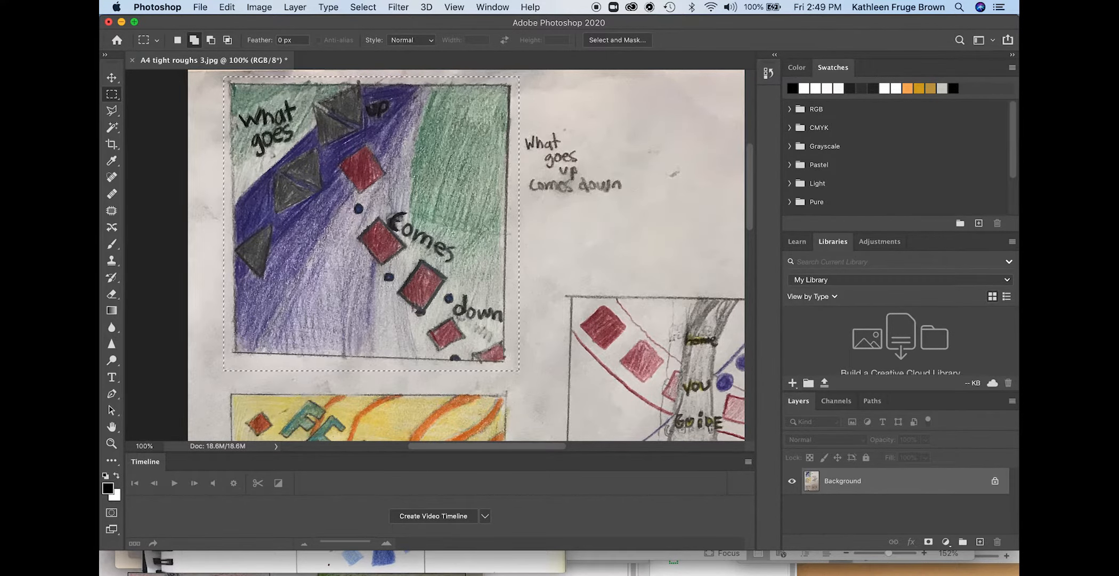
# Create a new 925 x 920 px, 300 ppi RGB document from the Clipboard preset and paste the copied sketch into it.
pyautogui.click(199, 7)
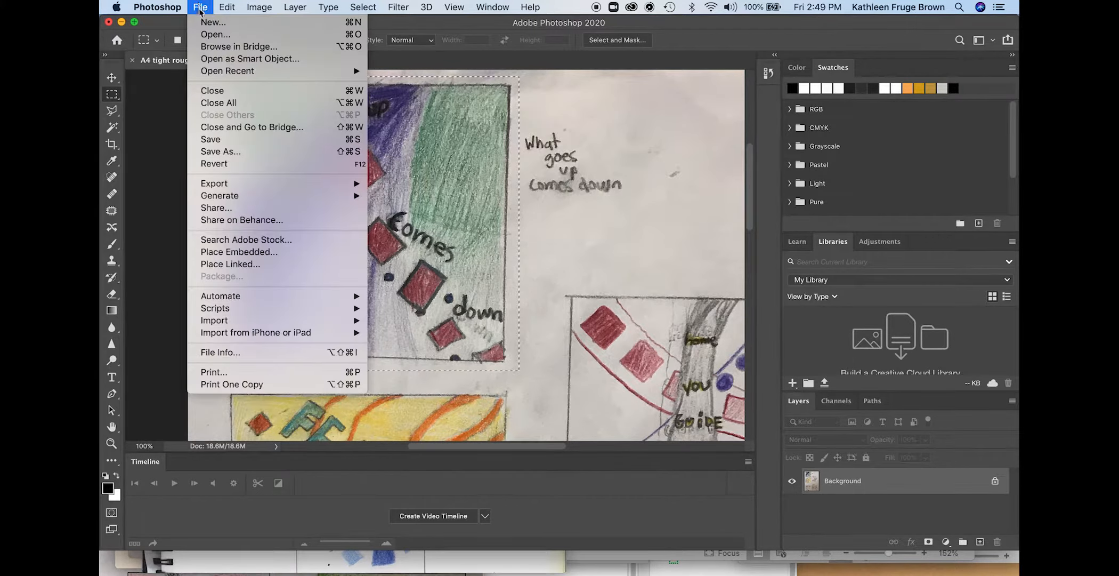
pyautogui.click(201, 23)
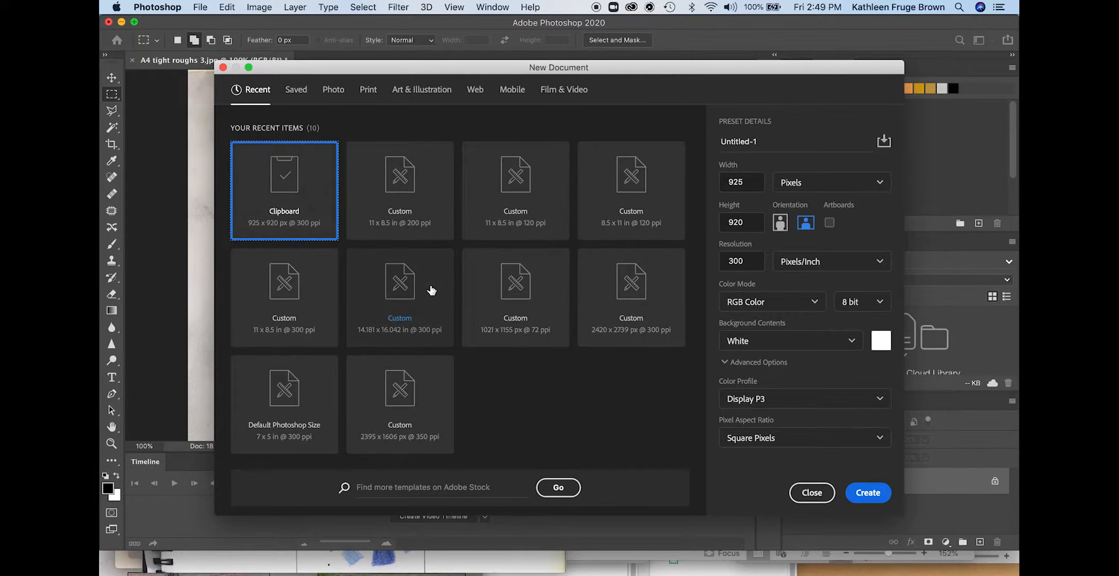
pyautogui.click(863, 492)
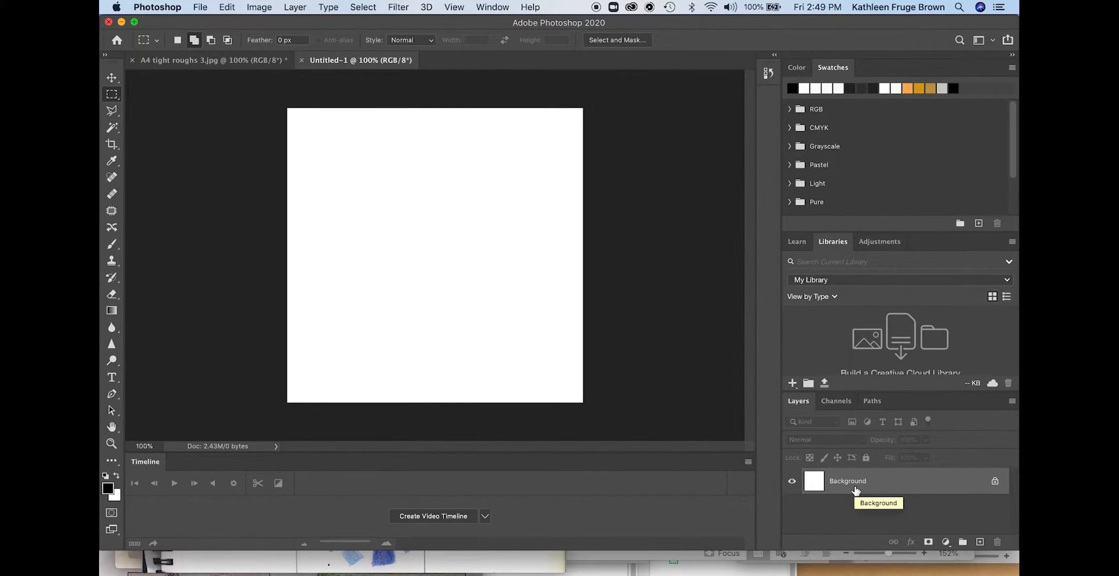
pyautogui.press('super+v')
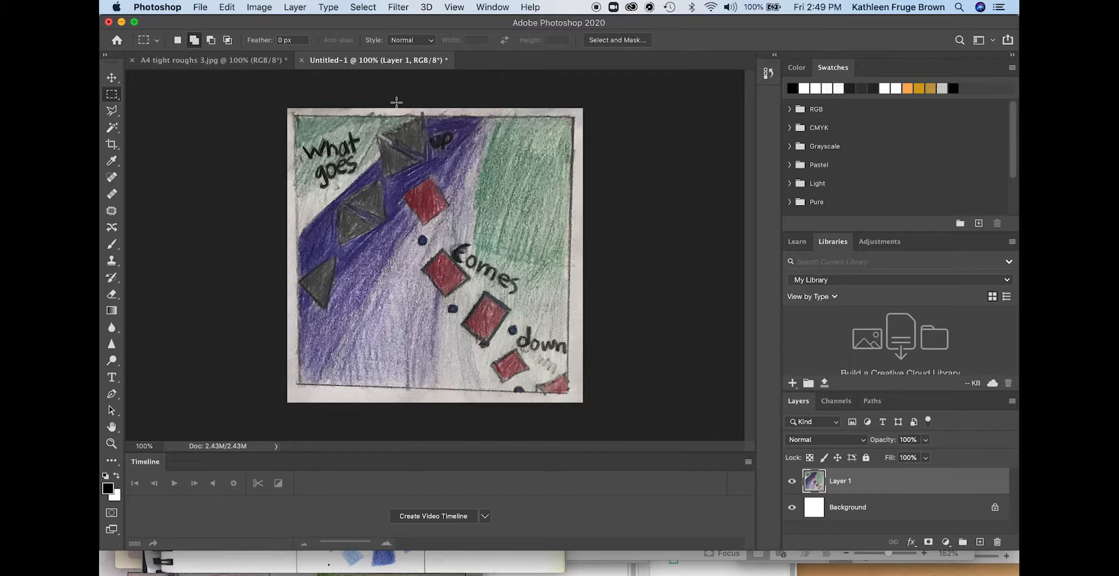
# Select the entire canvas of the new sketch document.
pyautogui.click(195, 62)
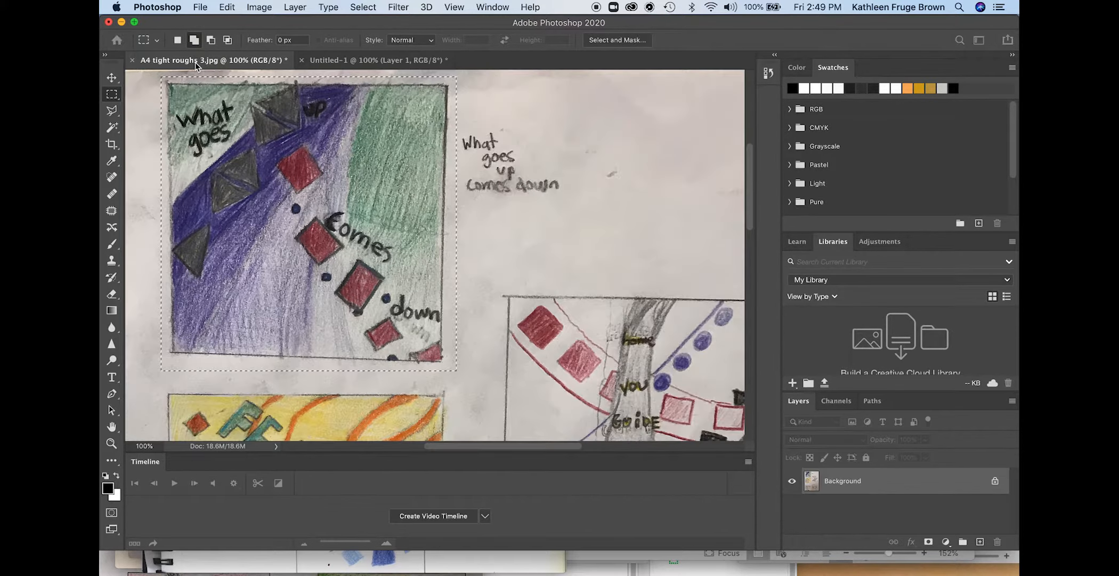
pyautogui.click(336, 61)
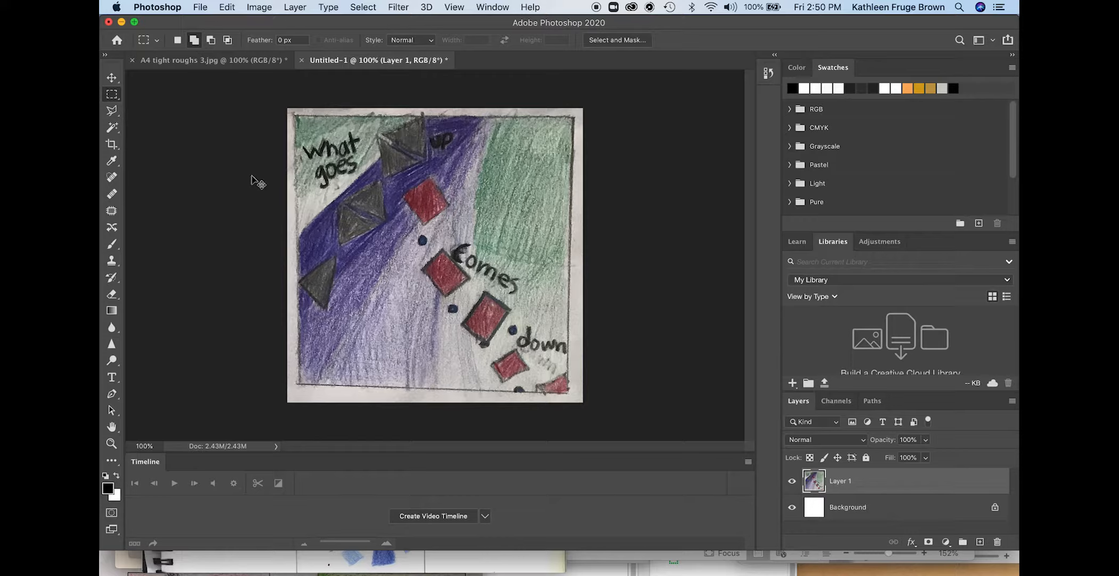
pyautogui.press('super+a')
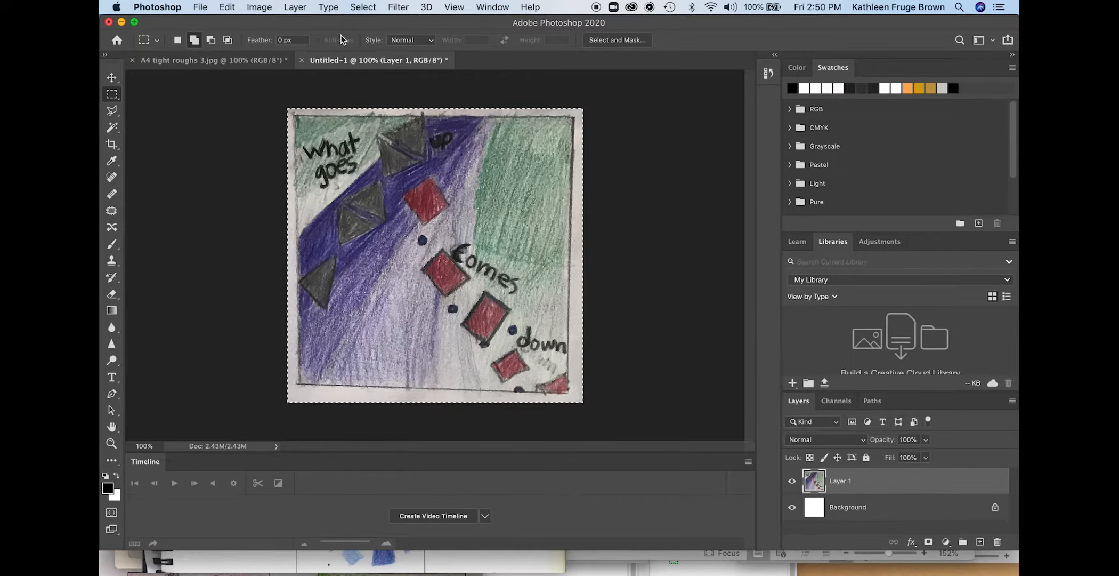
pyautogui.click(362, 8)
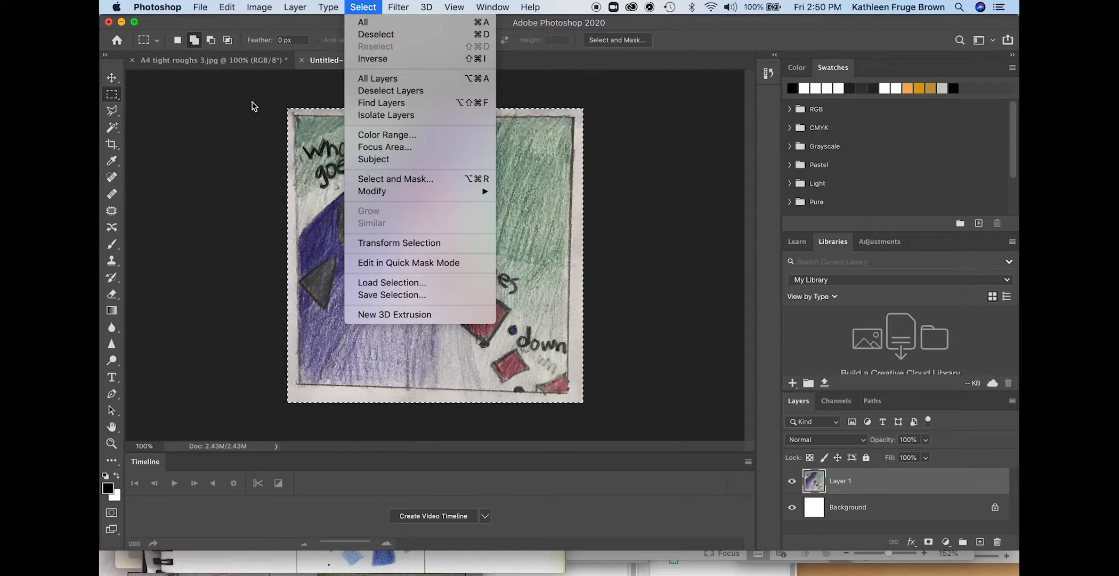
pyautogui.click(213, 209)
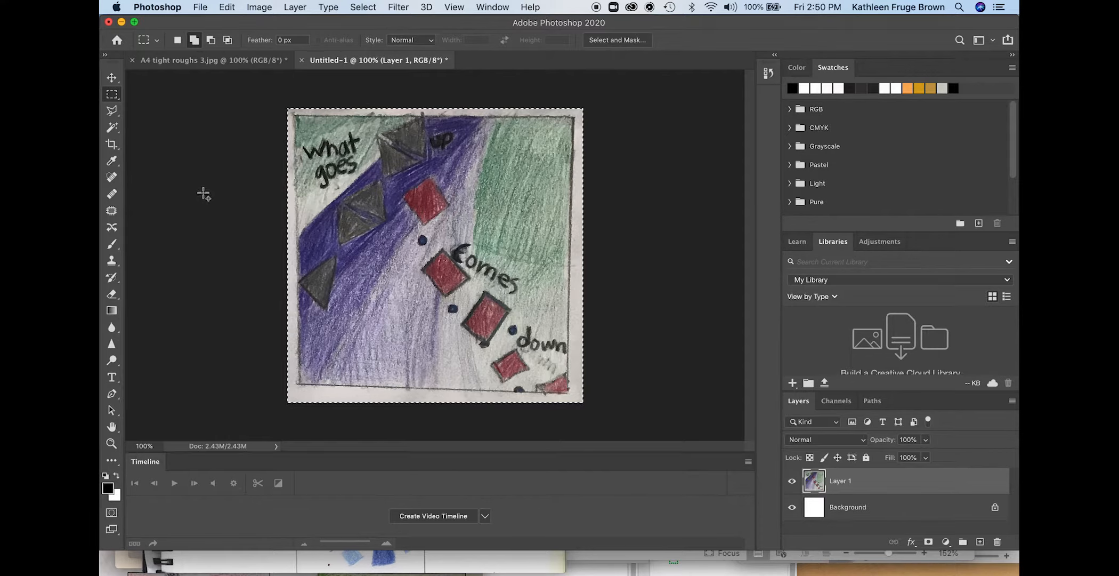
# Distort the sketch layer by pulling its two lower corners slightly outward to square up the drawn border, and deselect.
pyautogui.click(227, 7)
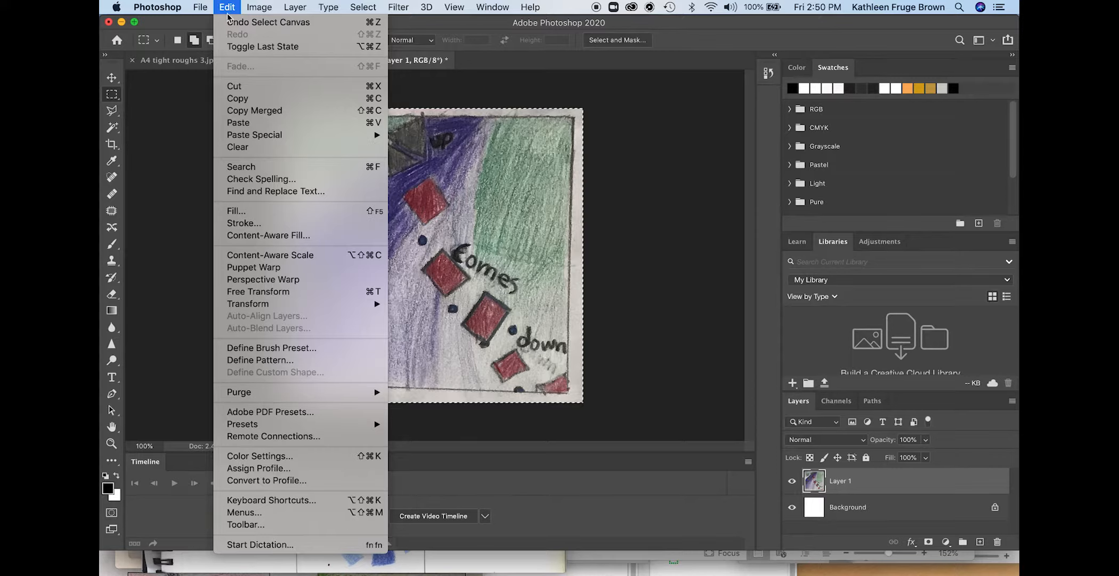
pyautogui.moveTo(238, 306)
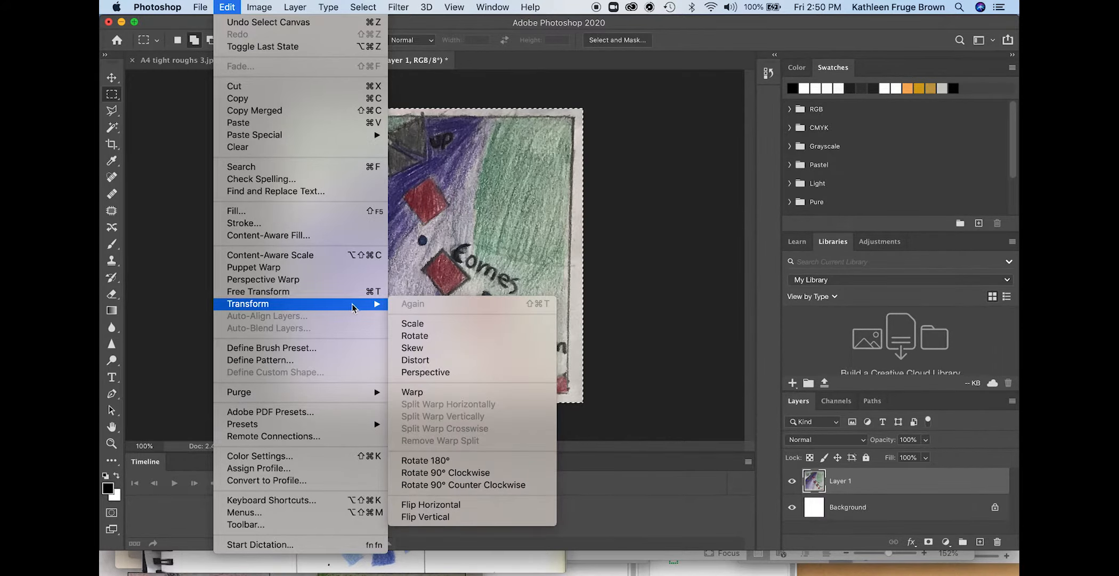
pyautogui.click(414, 360)
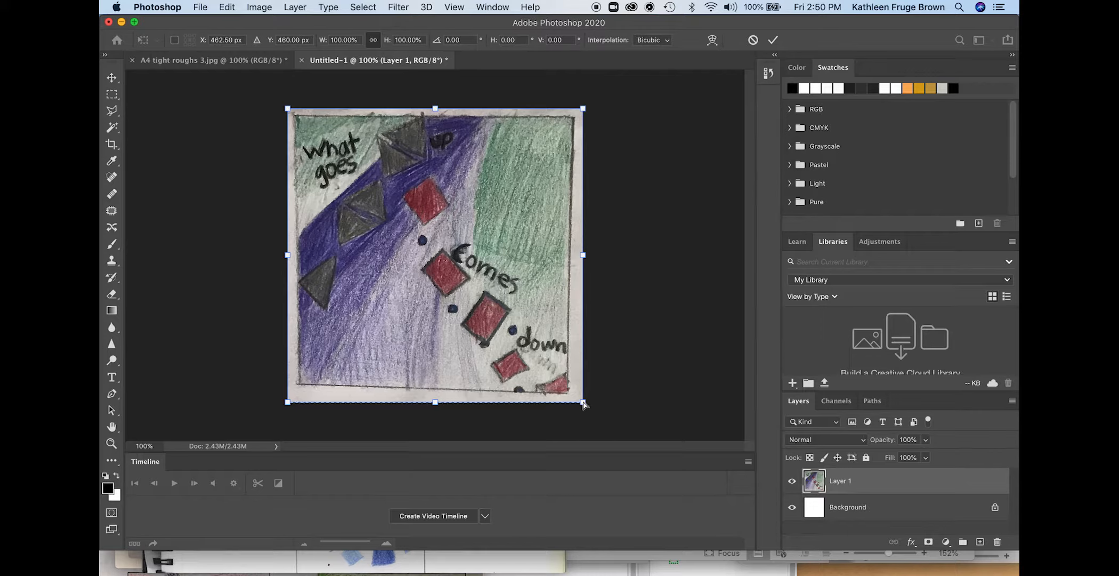
pyautogui.moveTo(586, 404); pyautogui.dragTo(590, 404)
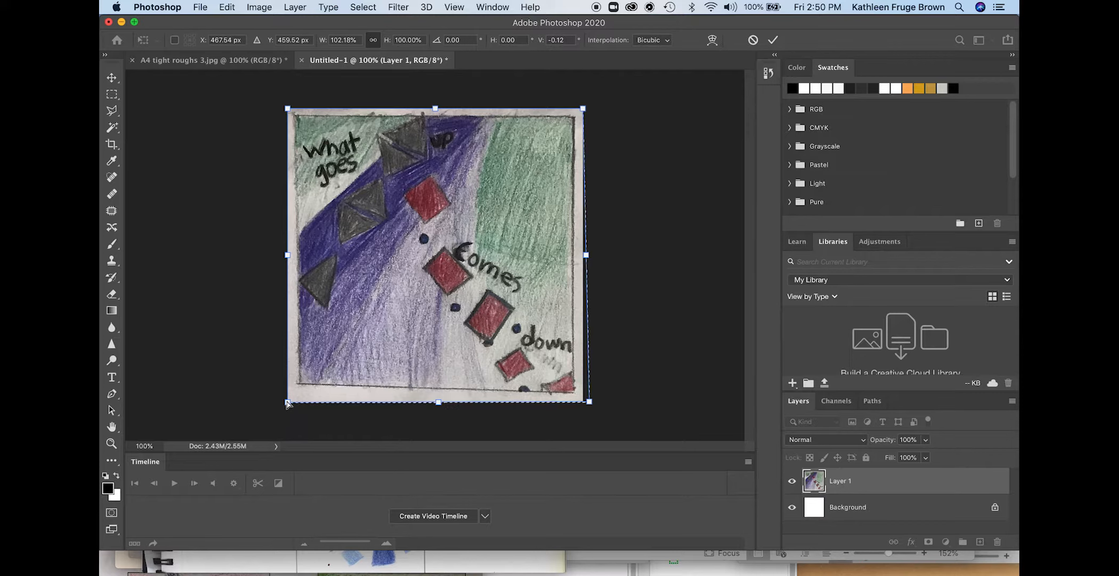
pyautogui.moveTo(287, 403); pyautogui.dragTo(284, 413)
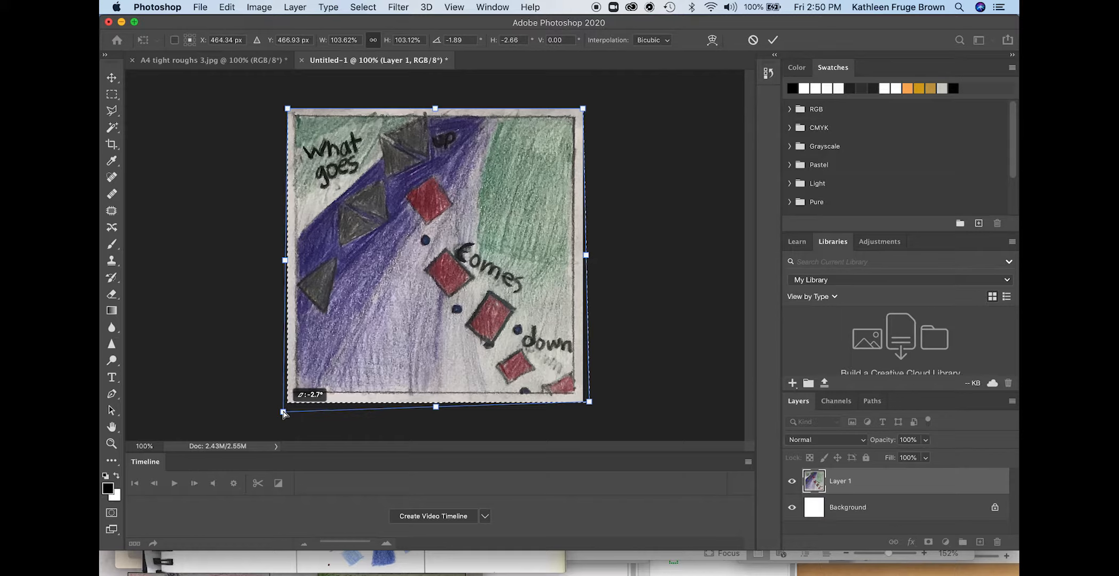
pyautogui.moveTo(283, 414); pyautogui.dragTo(284, 413)
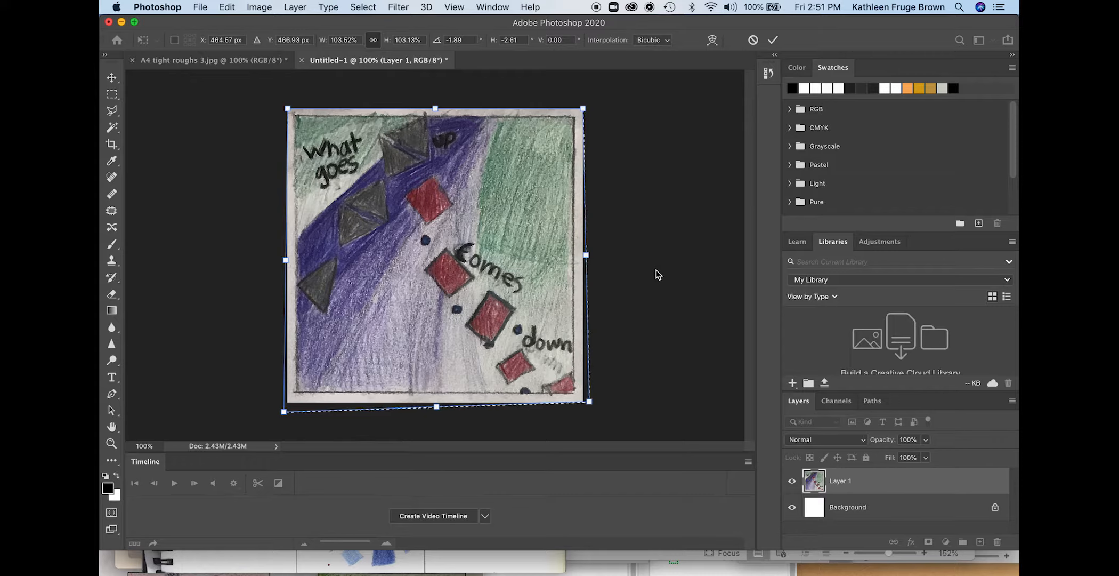
pyautogui.press('Return')
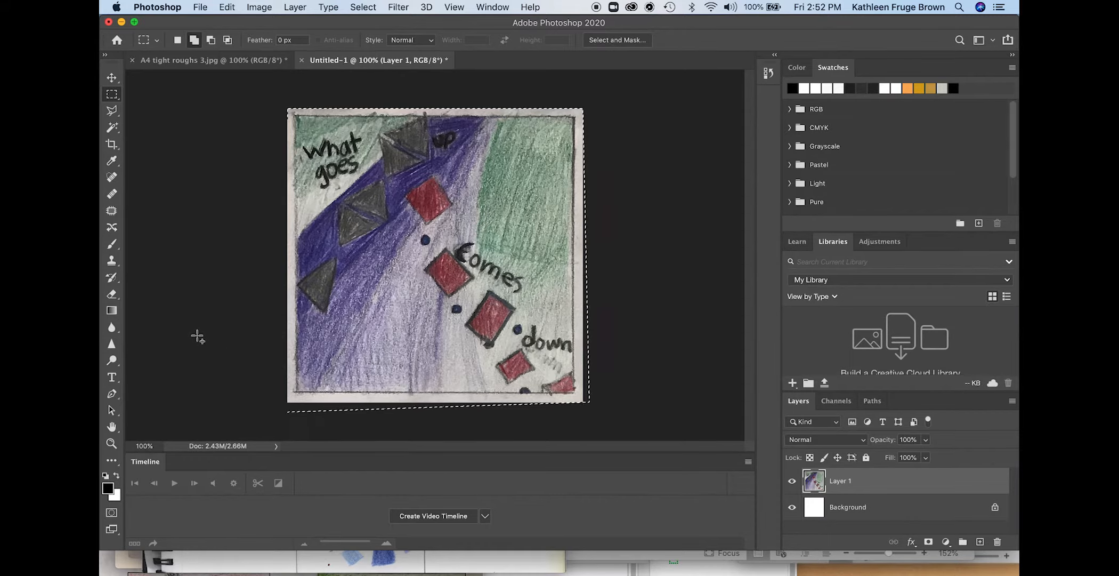
pyautogui.click(159, 332)
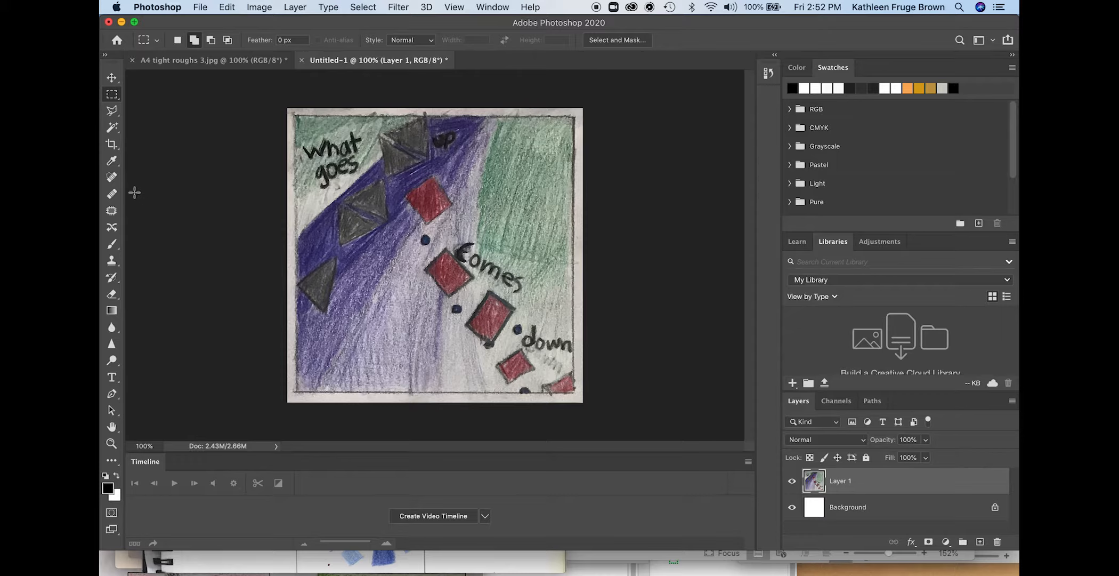
# Crop the document to the sketch's drawn black border, removing the paper margin on all sides.
pyautogui.click(112, 145)
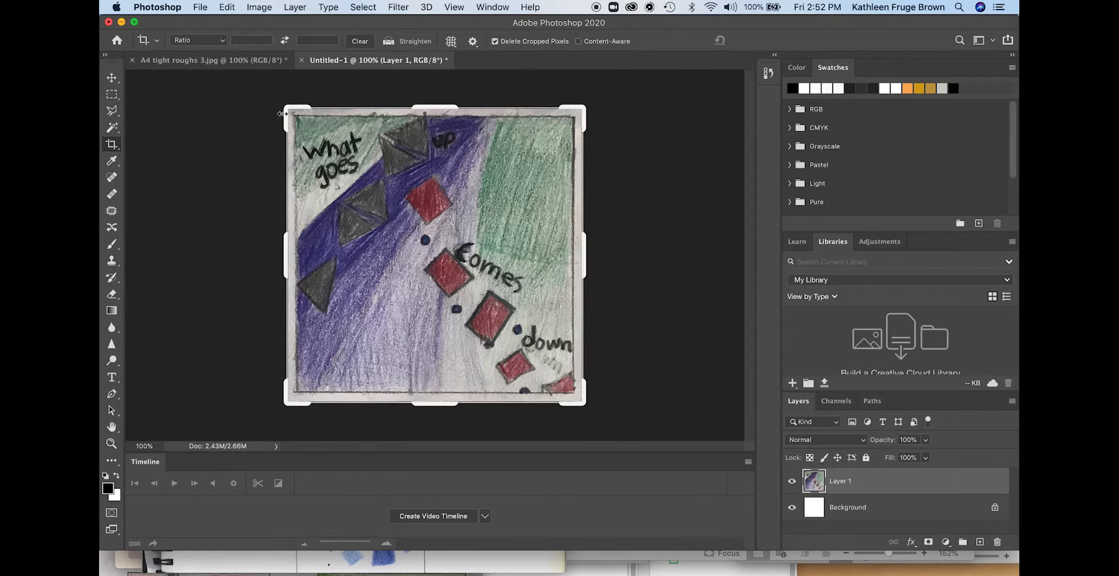
pyautogui.moveTo(287, 107); pyautogui.dragTo(293, 115)
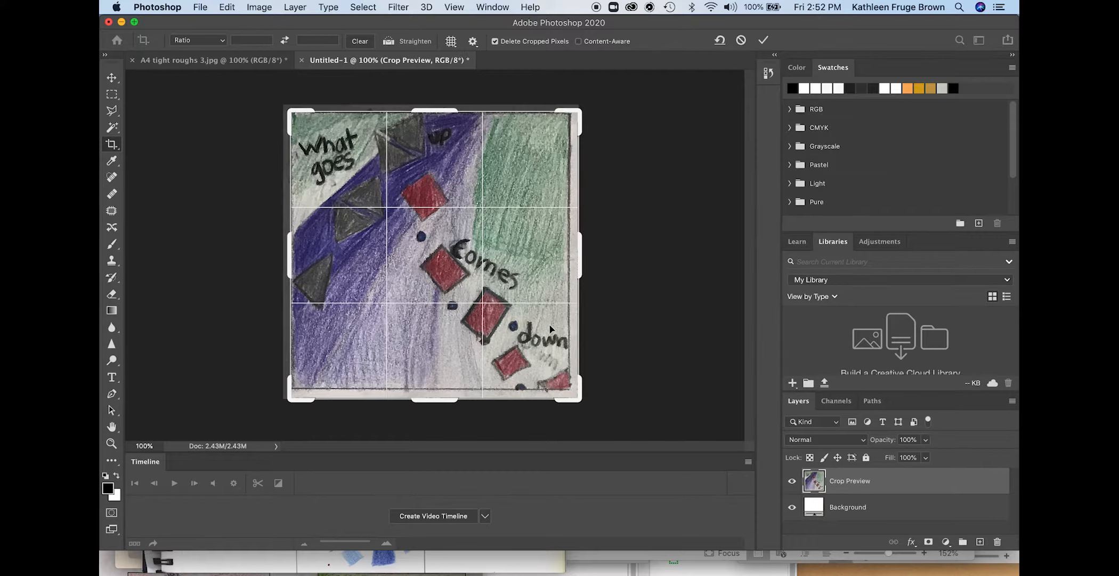
pyautogui.moveTo(579, 401); pyautogui.dragTo(574, 397)
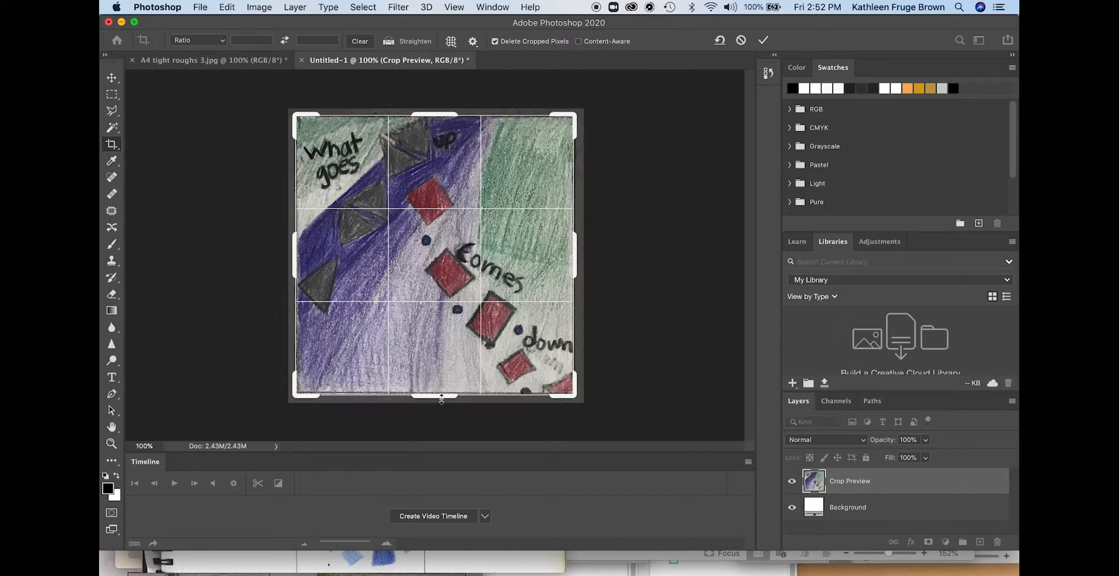
pyautogui.moveTo(441, 398); pyautogui.dragTo(441, 398)
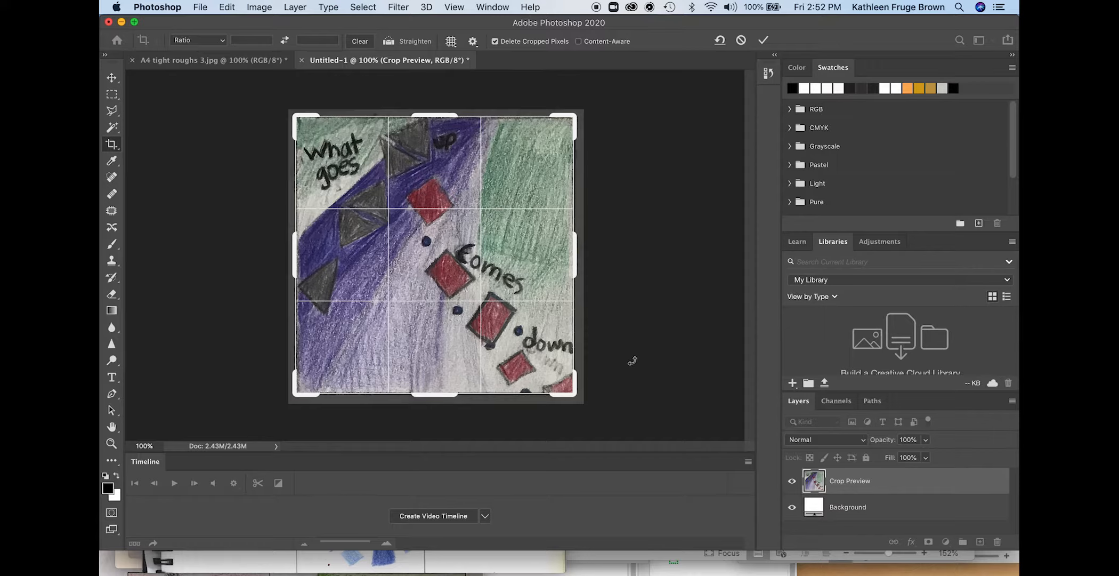
pyautogui.press('Return')
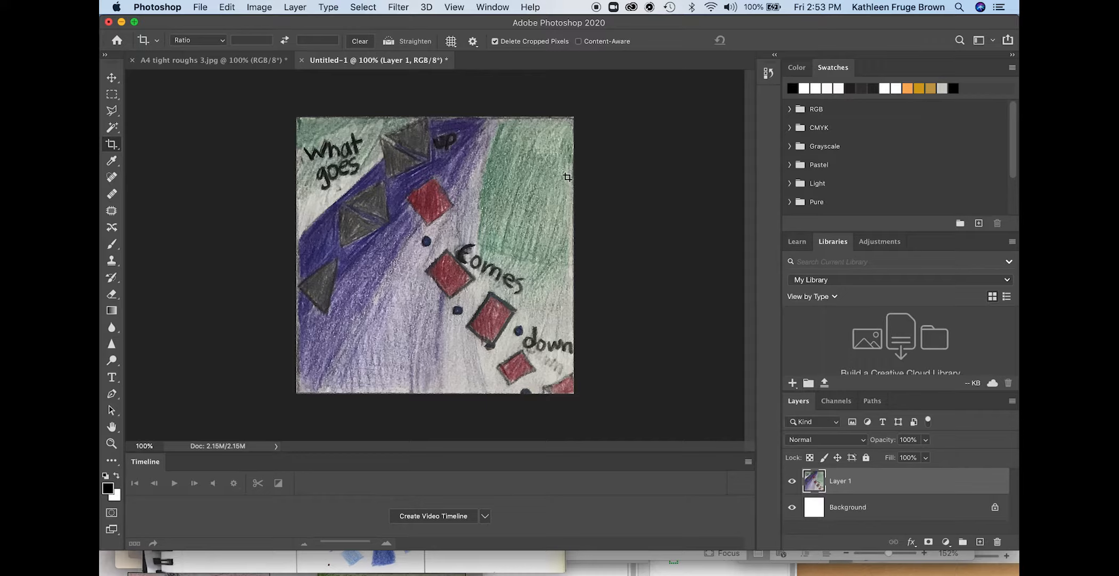
# Start a second, tighter crop by moving its upper-right corner slightly inward at the sketch's border line.
pyautogui.click(112, 145)
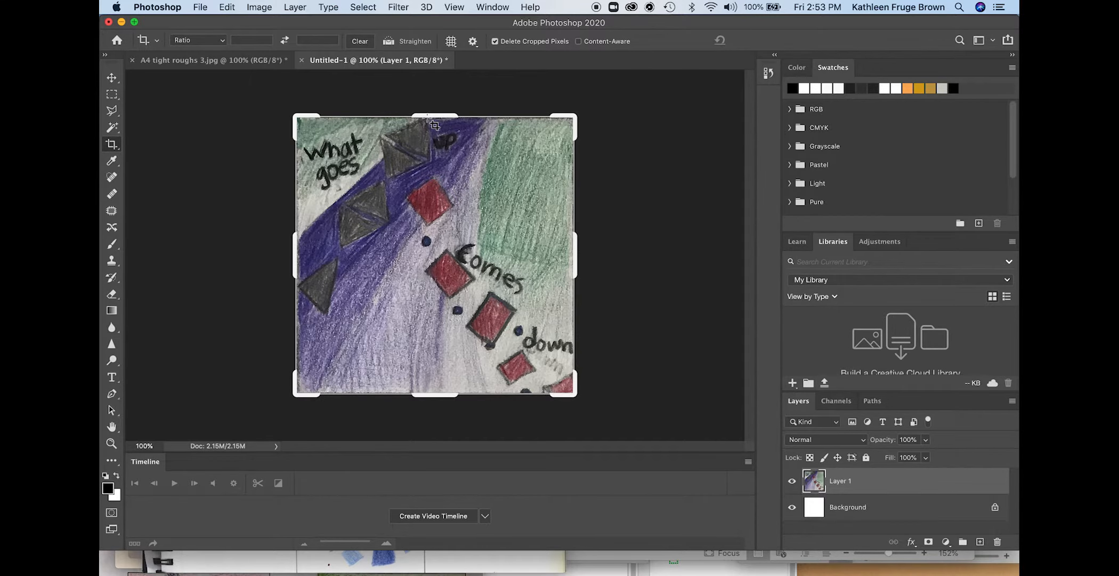
pyautogui.press('super+plus')
pyautogui.press('super+plus')
pyautogui.press('super+plus')
pyautogui.scroll(7, 428, 118)
pyautogui.hscroll(3, 427, 118)
pyautogui.scroll(10, 427, 117)
pyautogui.hscroll(3, 428, 118)
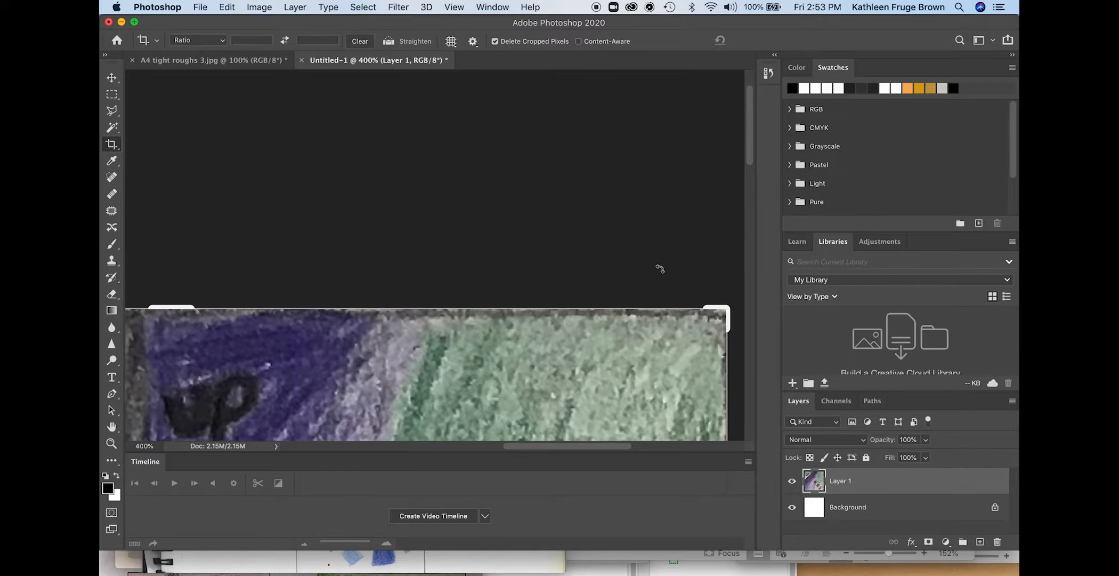
pyautogui.moveTo(719, 309); pyautogui.dragTo(720, 311)
pyautogui.scroll(-10, 701, 306)
pyautogui.hscroll(-15, 701, 306)
pyautogui.scroll(-4, 701, 306)
pyautogui.scroll(-4, 701, 306)
pyautogui.hscroll(-5, 701, 306)
pyautogui.press('super+minus')
pyautogui.press('super+minus')
pyautogui.press('super+minus')
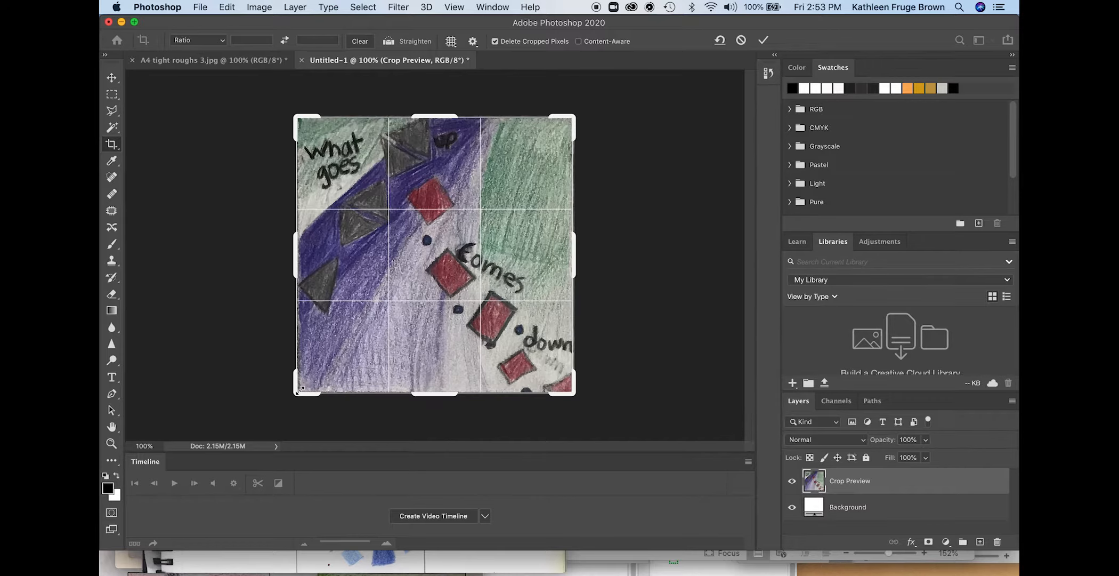
# Fit the crop's lower-left corner to the edge of the colored drawing and apply the crop.
pyautogui.moveTo(300, 389); pyautogui.dragTo(303, 389)
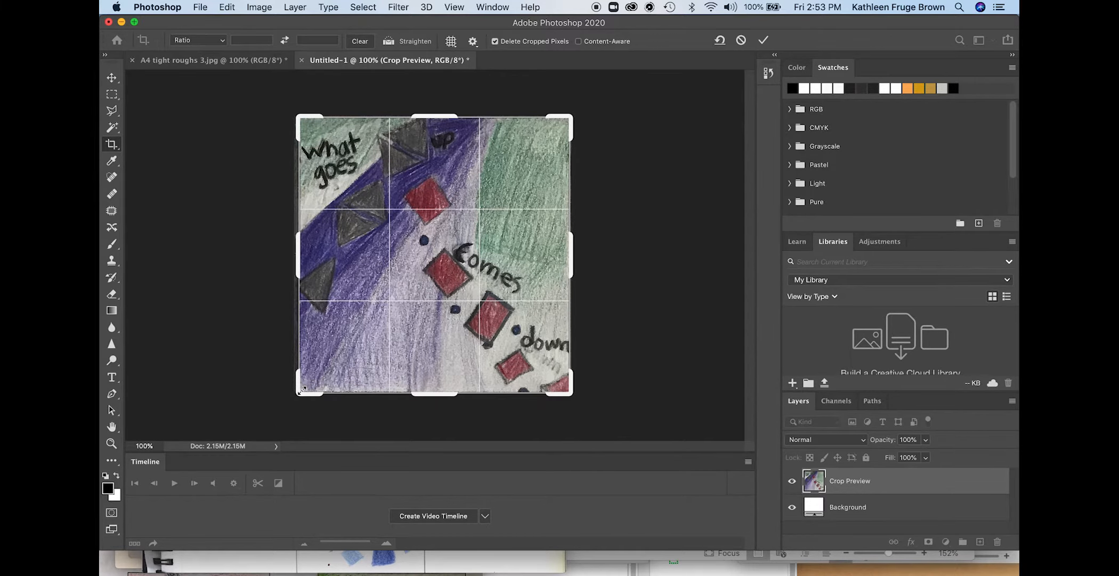
pyautogui.press('super+plus')
pyautogui.press('super+plus')
pyautogui.press('super+plus')
pyautogui.hscroll(-7, 302, 390)
pyautogui.scroll(-4, 301, 390)
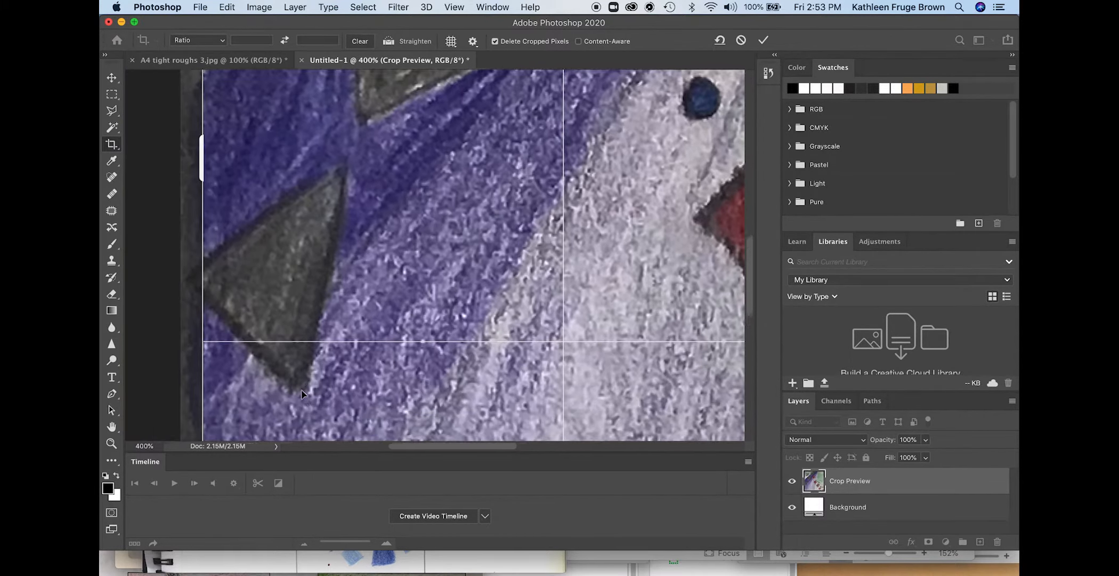
pyautogui.scroll(-2, 301, 394)
pyautogui.hscroll(-1, 301, 394)
pyautogui.moveTo(271, 373); pyautogui.dragTo(253, 368)
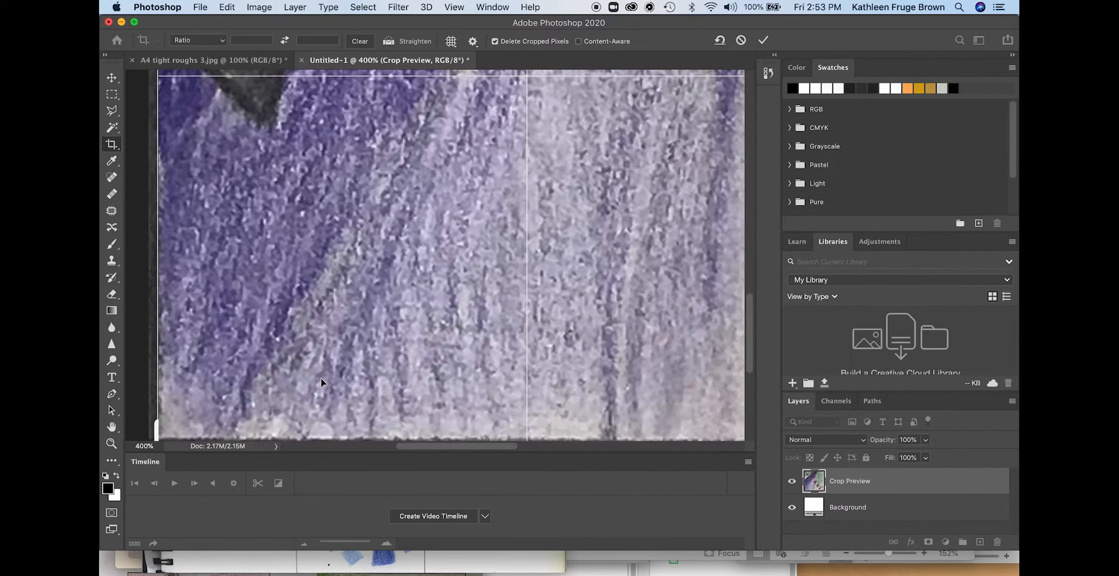
pyautogui.press('super+1')
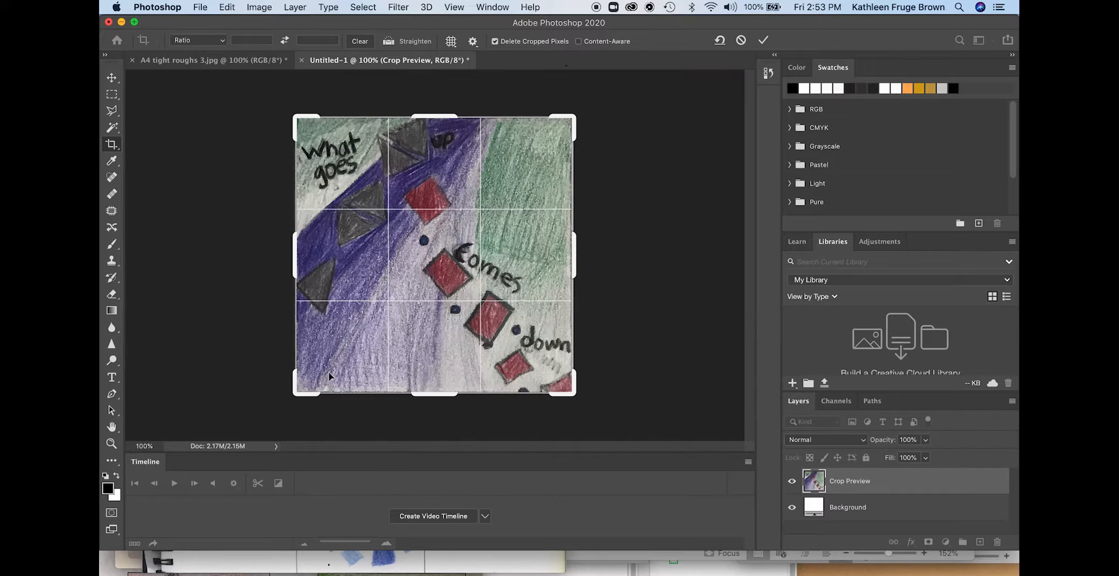
pyautogui.press('Return')
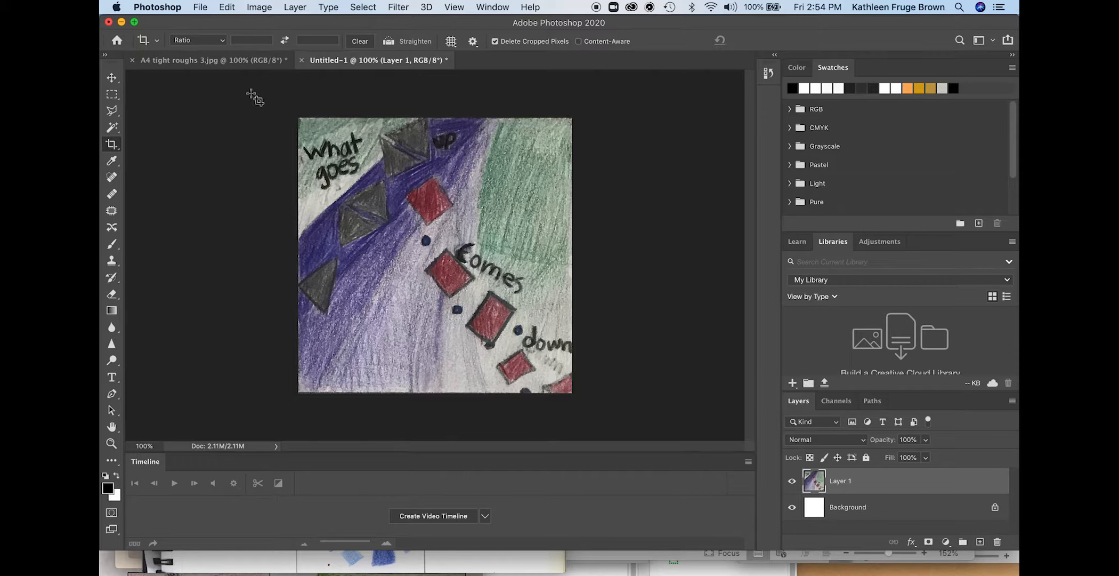
# Apply Auto Tone to the cropped sketch layer.
pyautogui.click(258, 7)
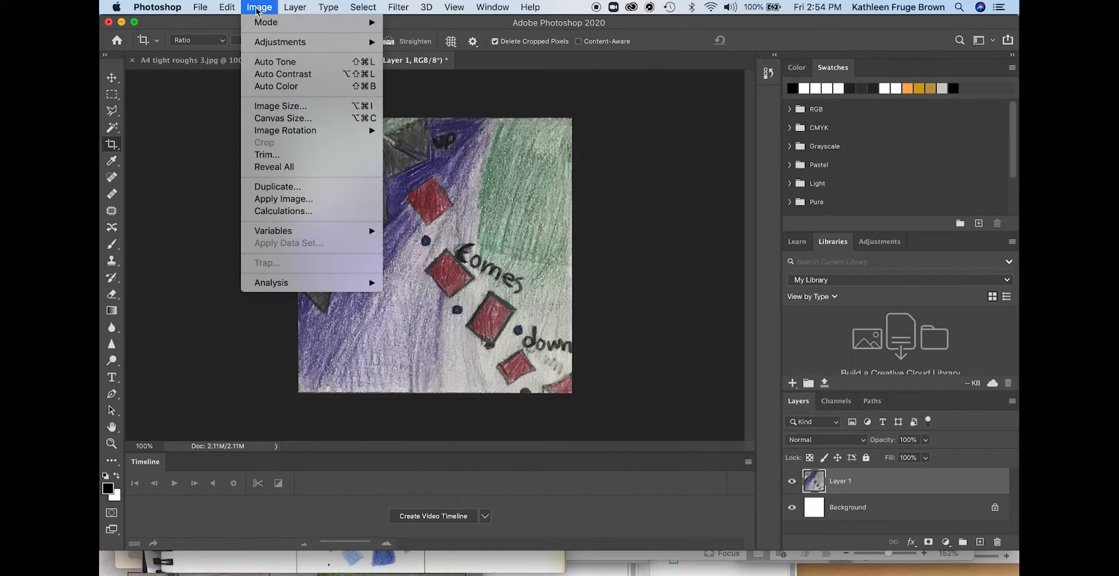
pyautogui.click(259, 62)
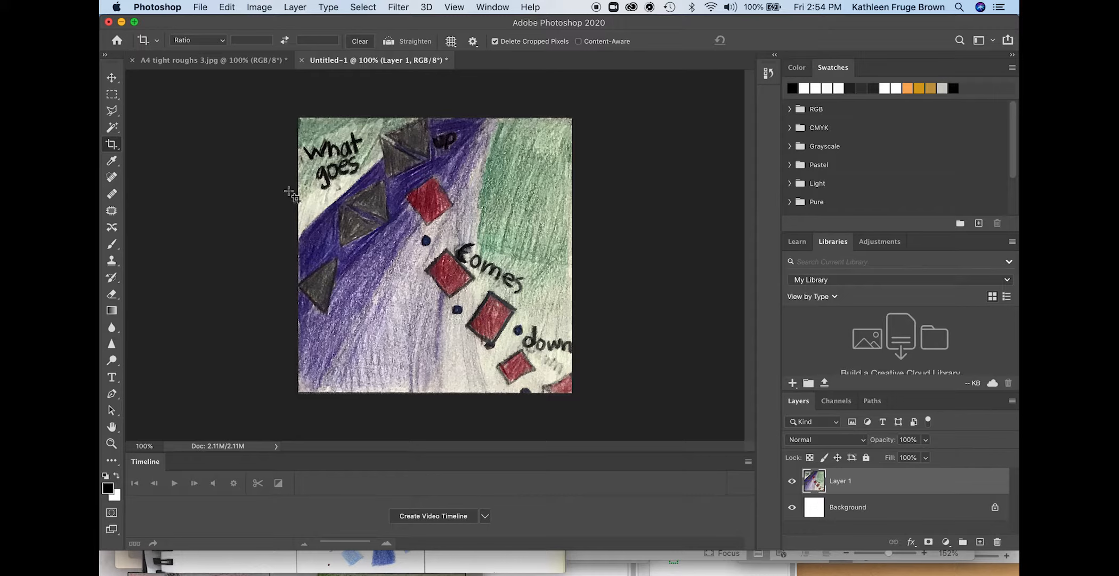
# Try Auto Color on the sketch layer.
pyautogui.click(254, 8)
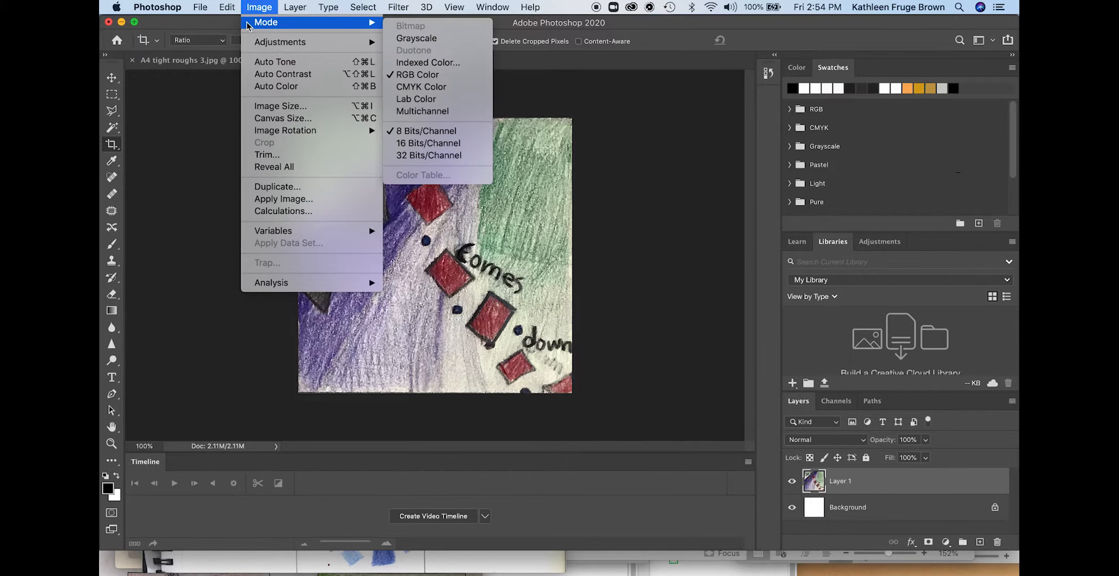
pyautogui.click(251, 86)
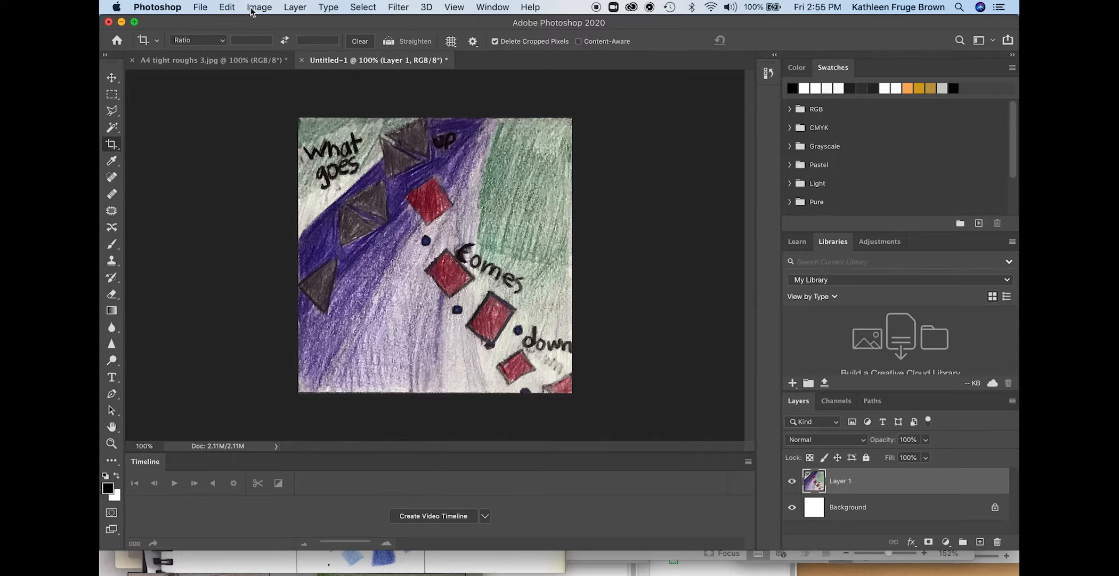
pyautogui.click(295, 198)
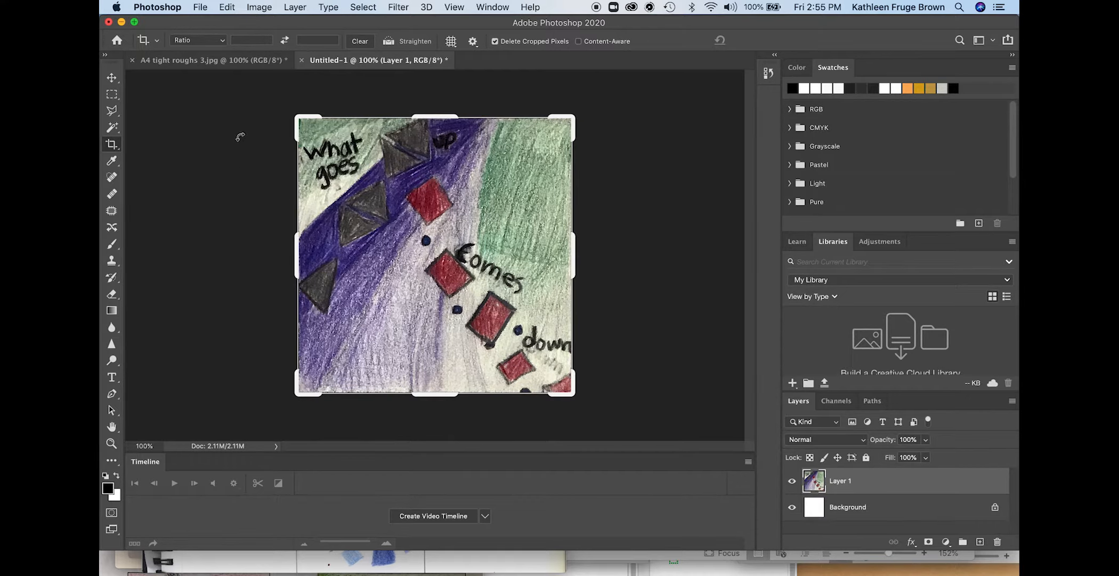
# Apply a Brightness/Contrast adjustment to the sketch layer with slightly raised brightness and contrast.
pyautogui.click(257, 8)
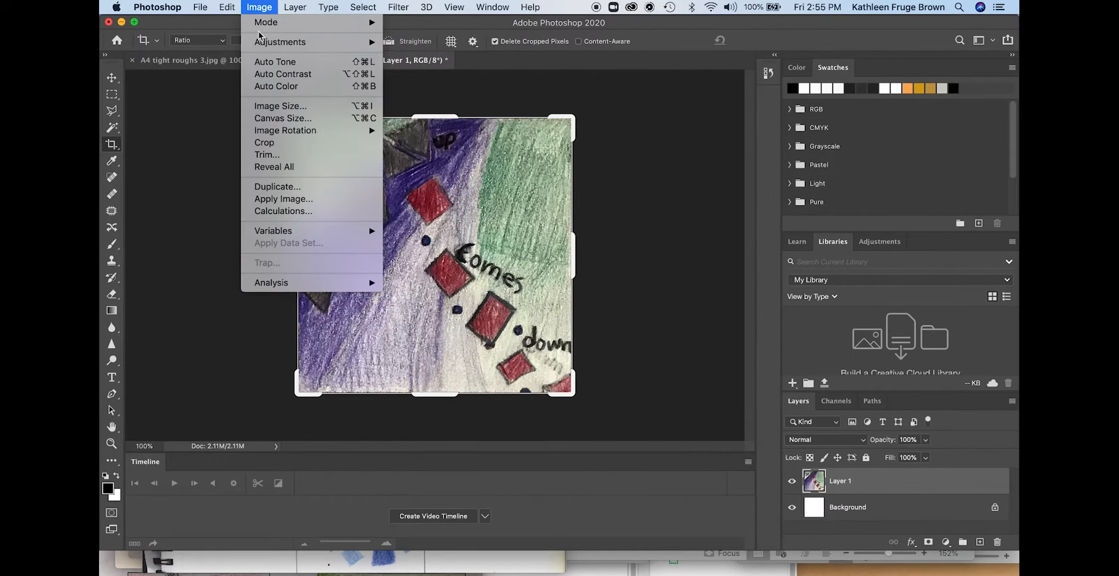
pyautogui.moveTo(256, 47)
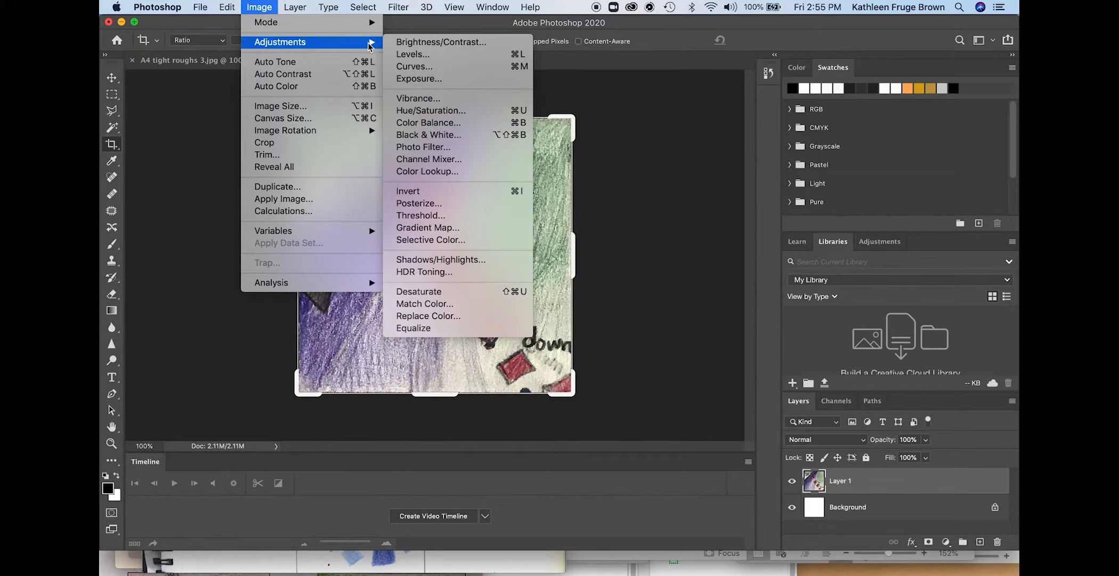
pyautogui.click(403, 45)
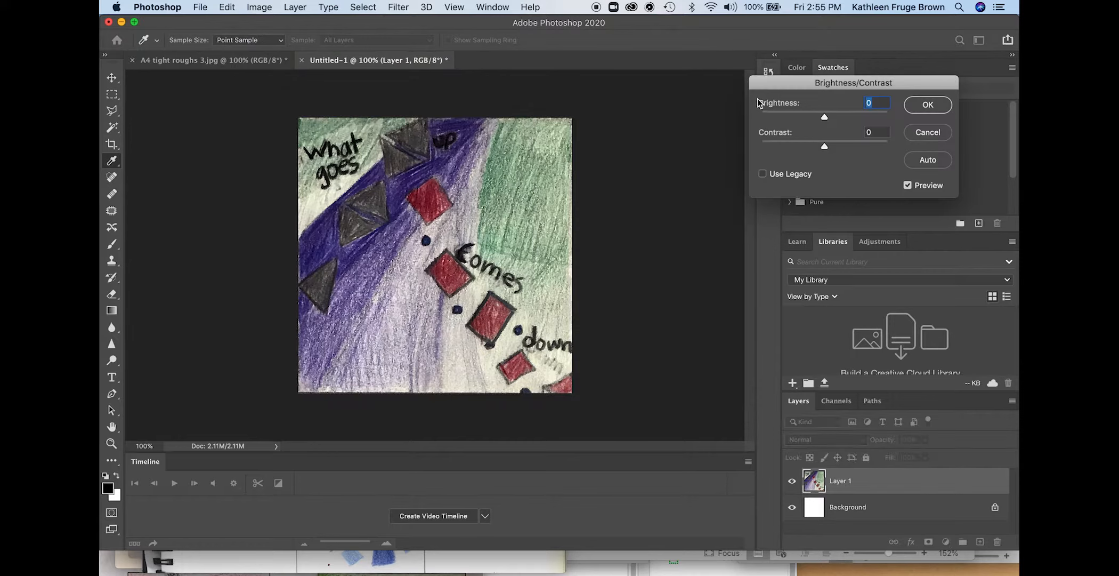
pyautogui.moveTo(778, 81); pyautogui.dragTo(631, 122)
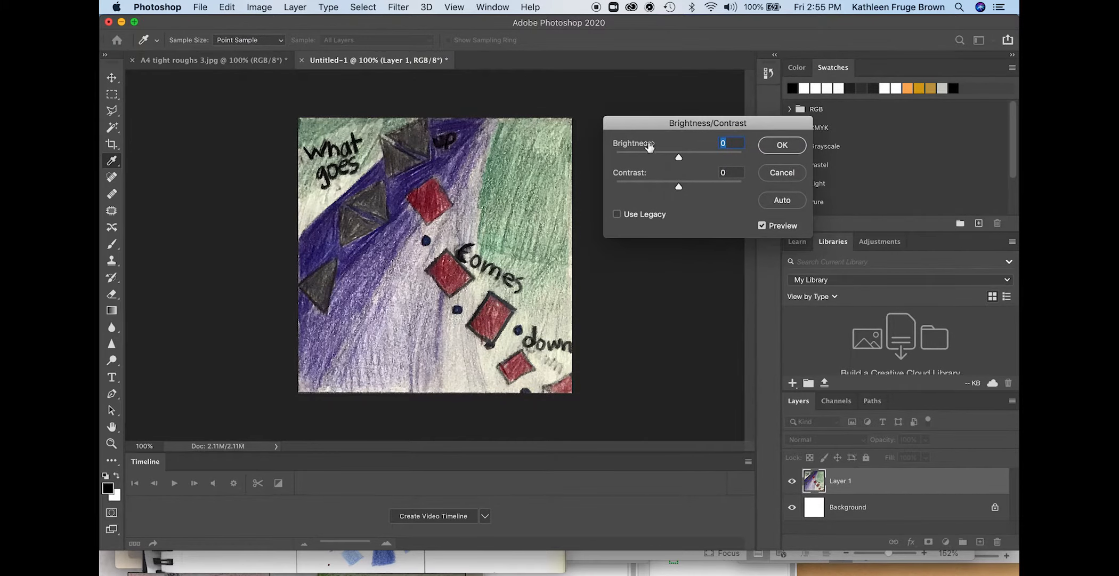
pyautogui.moveTo(680, 159)
pyautogui.mouseDown()
pyautogui.moveTo(699, 160)
pyautogui.moveTo(680, 159)
pyautogui.mouseUp()
pyautogui.moveTo(679, 186)
pyautogui.mouseDown()
pyautogui.moveTo(702, 185)
pyautogui.moveTo(690, 186)
pyautogui.mouseUp()
pyautogui.moveTo(689, 185); pyautogui.dragTo(614, 186)
pyautogui.moveTo(680, 157)
pyautogui.mouseDown()
pyautogui.moveTo(641, 156)
pyautogui.moveTo(682, 156)
pyautogui.mouseUp()
pyautogui.moveTo(679, 188); pyautogui.dragTo(687, 185)
pyautogui.click(780, 147)
pyautogui.press('c')
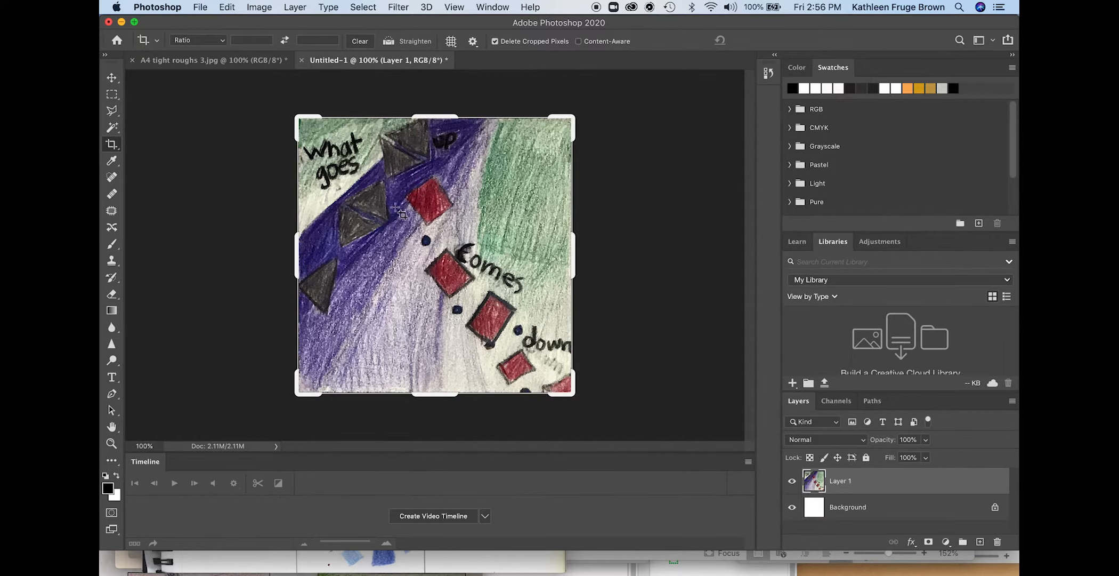
# Check the cropped sketch's dimensions and resolution in Image Size.
pyautogui.click(258, 7)
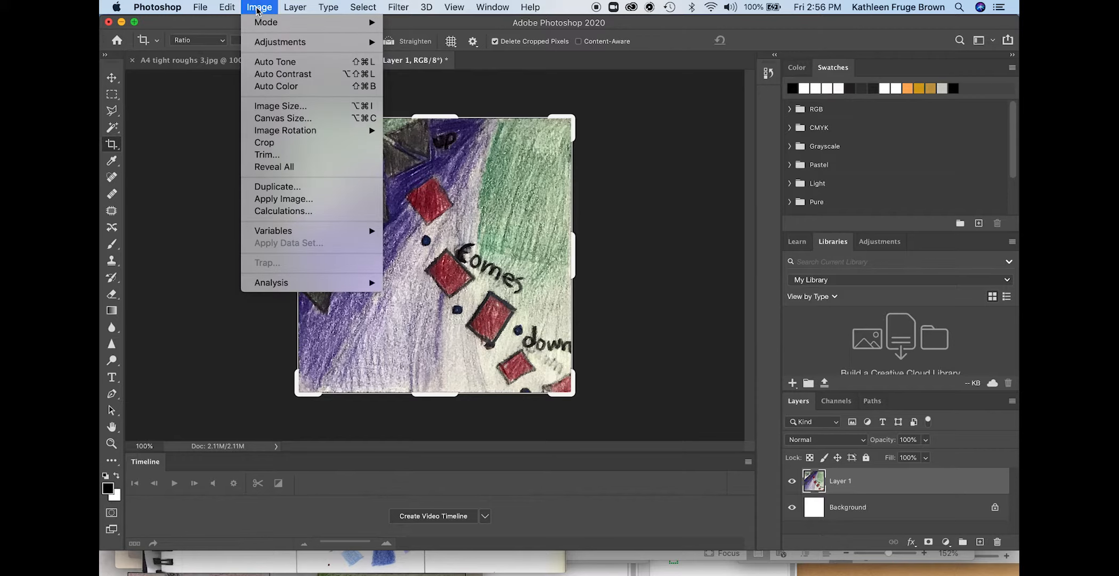
pyautogui.click(257, 111)
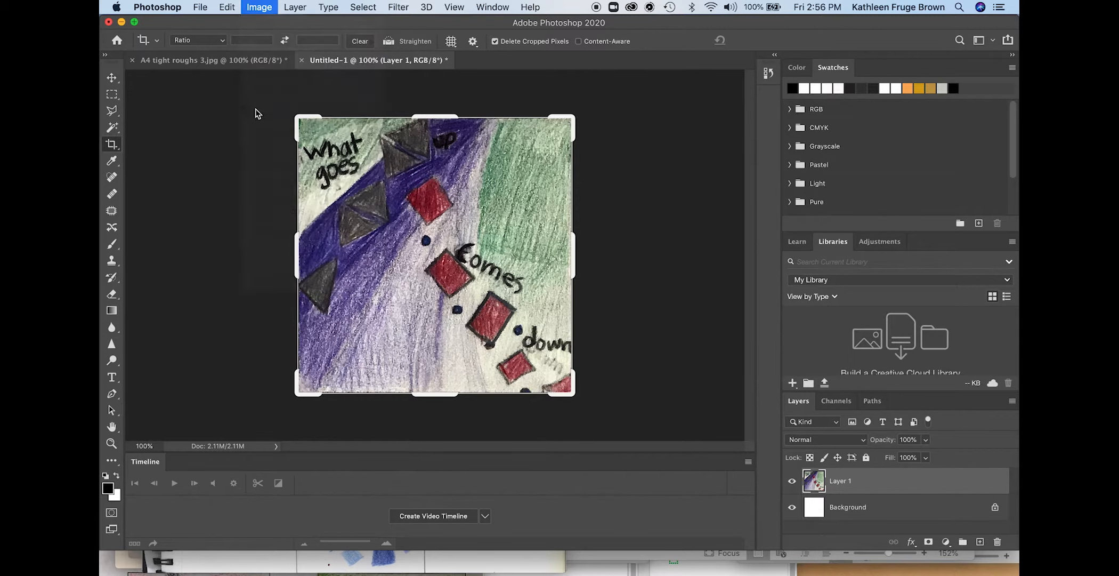
pyautogui.moveTo(591, 77); pyautogui.dragTo(629, 98)
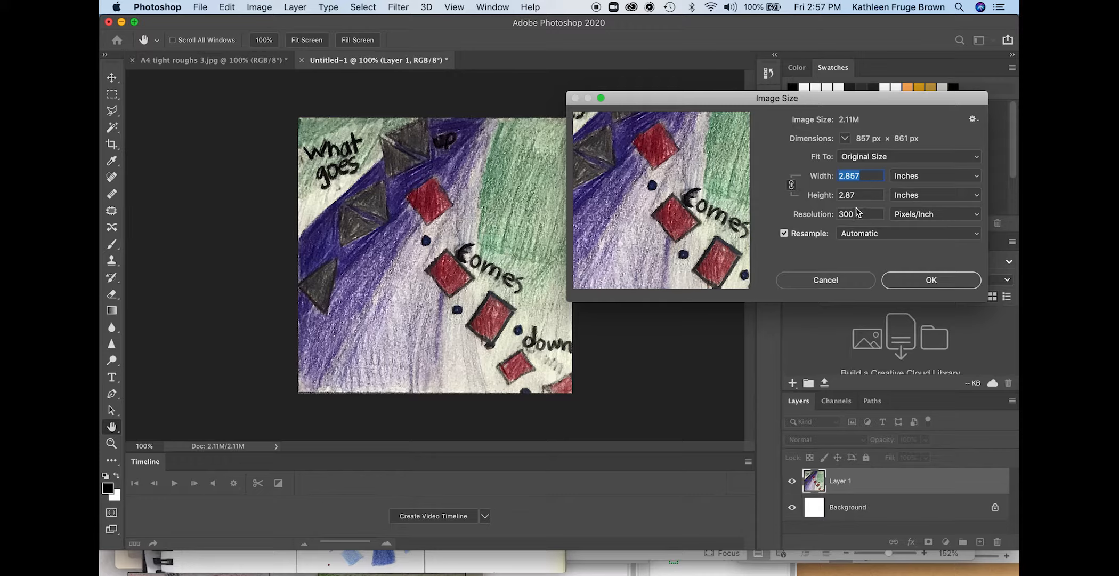
pyautogui.click(915, 281)
pyautogui.press('c')
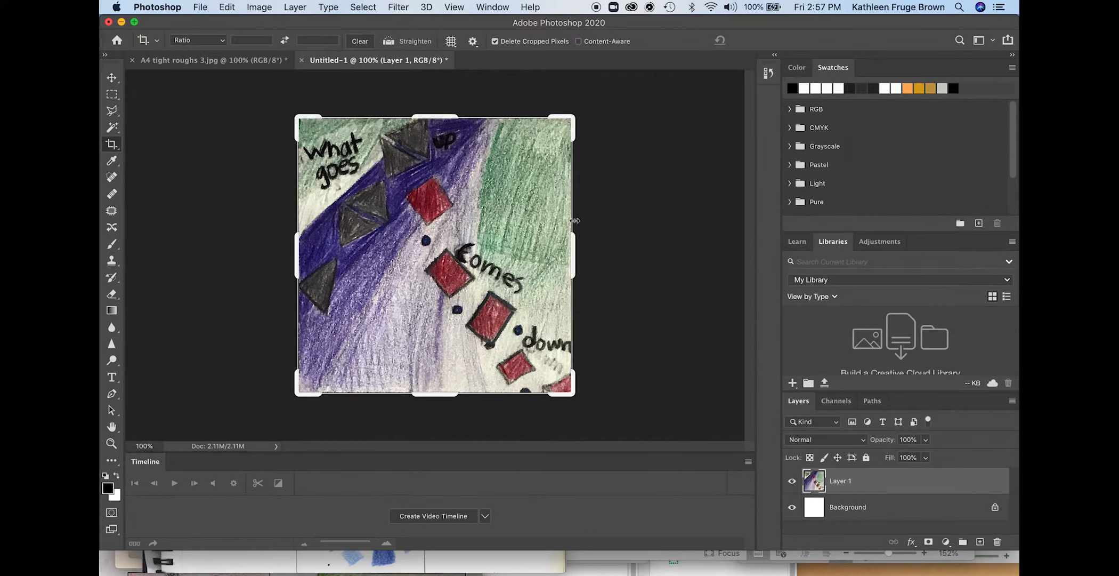
# Start saving the document under the name Sketch 1 in JPEG format.
pyautogui.click(200, 7)
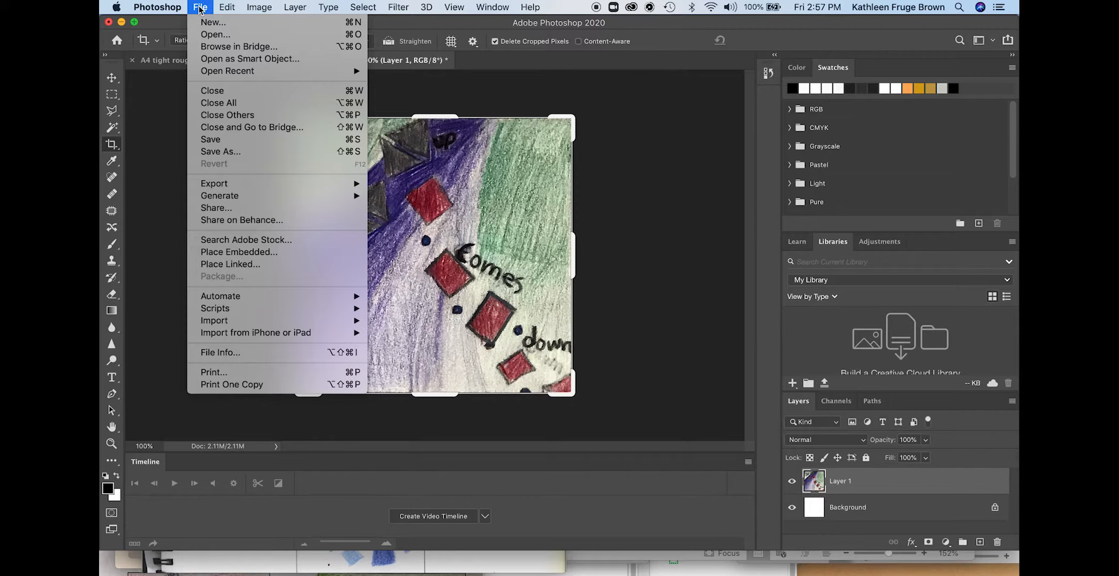
pyautogui.click(199, 151)
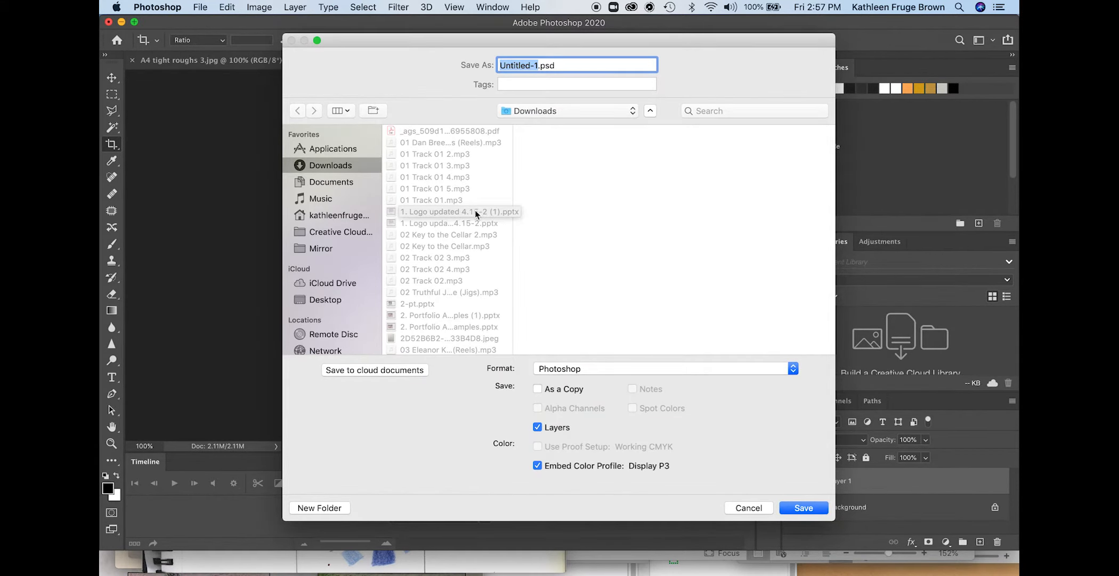
pyautogui.write('Sketch')
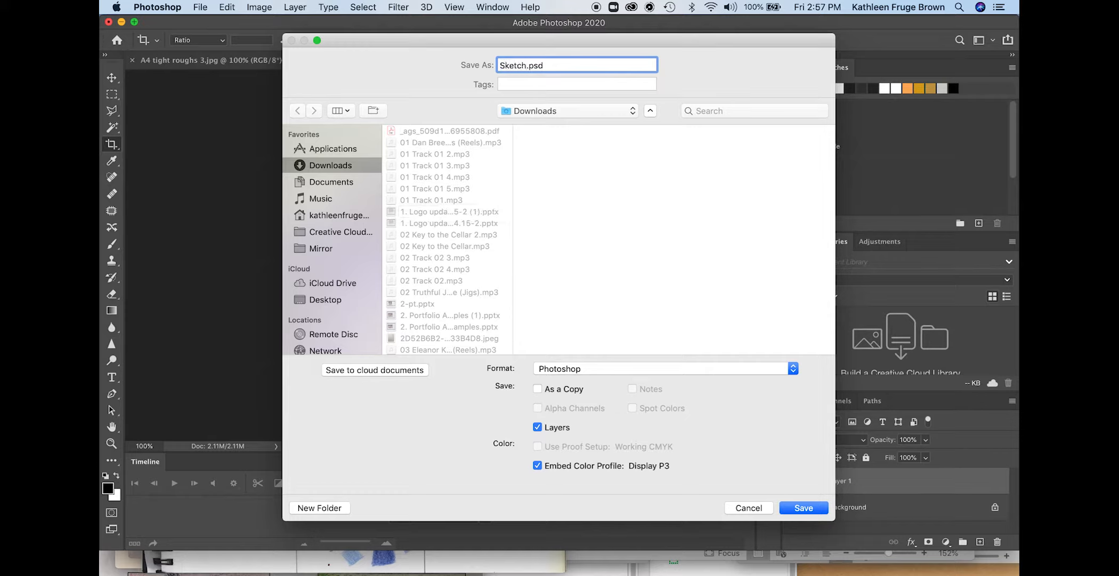
pyautogui.write(' 1')
pyautogui.click(792, 370)
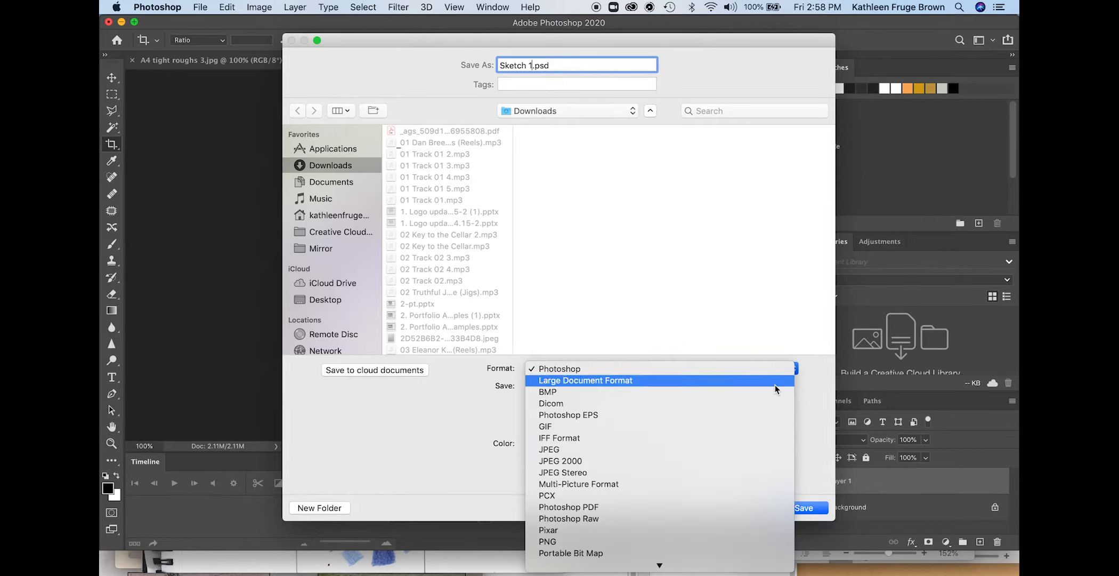
pyautogui.click(753, 449)
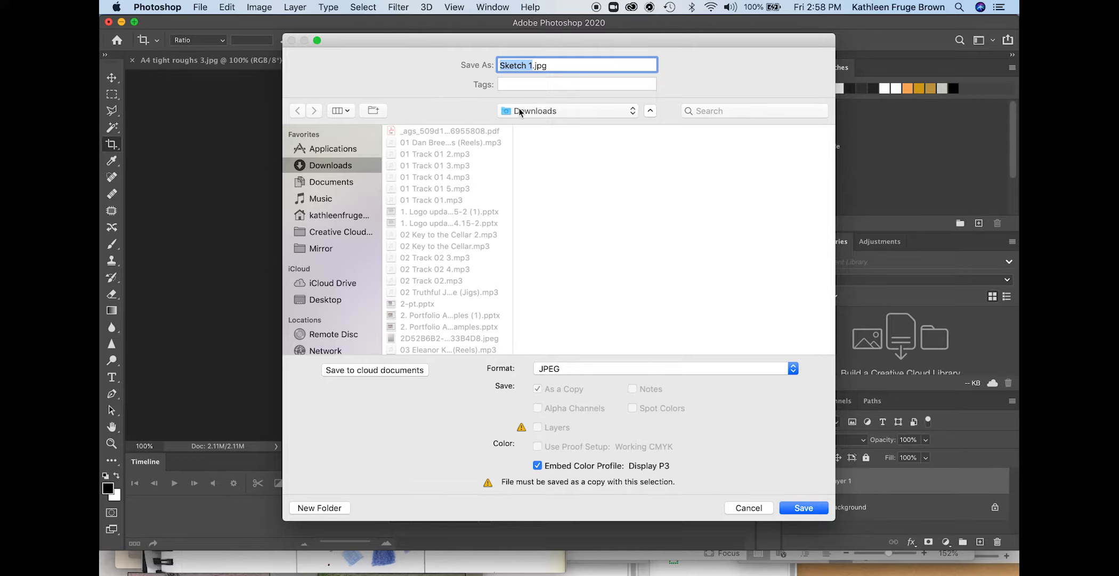
# Save the JPEG in the Design PPt's folder at Maximum quality 12 with the Baseline ("Standard") format option.
pyautogui.click(632, 113)
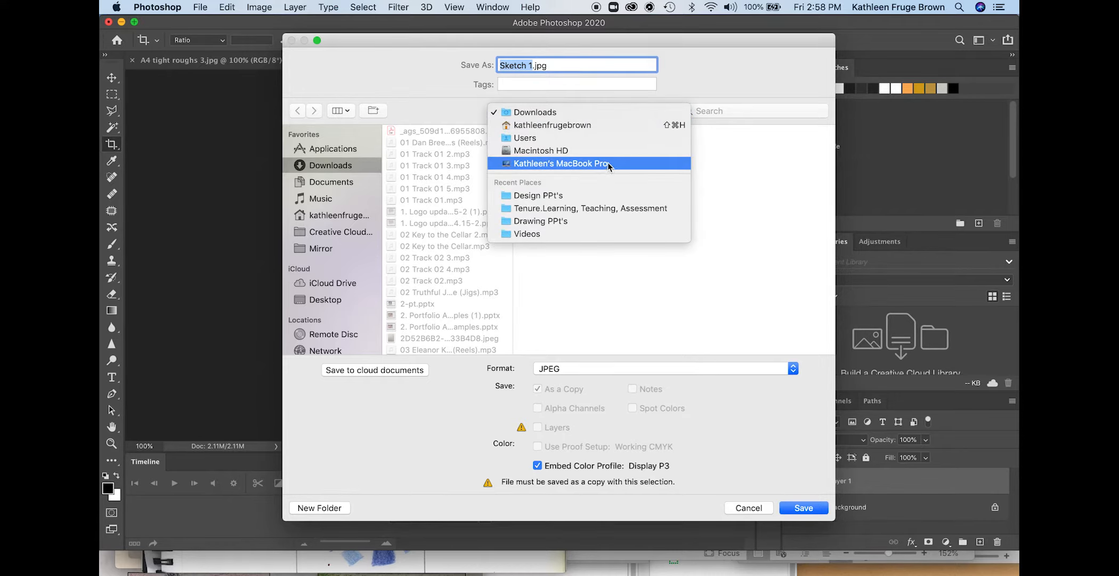
pyautogui.click(576, 195)
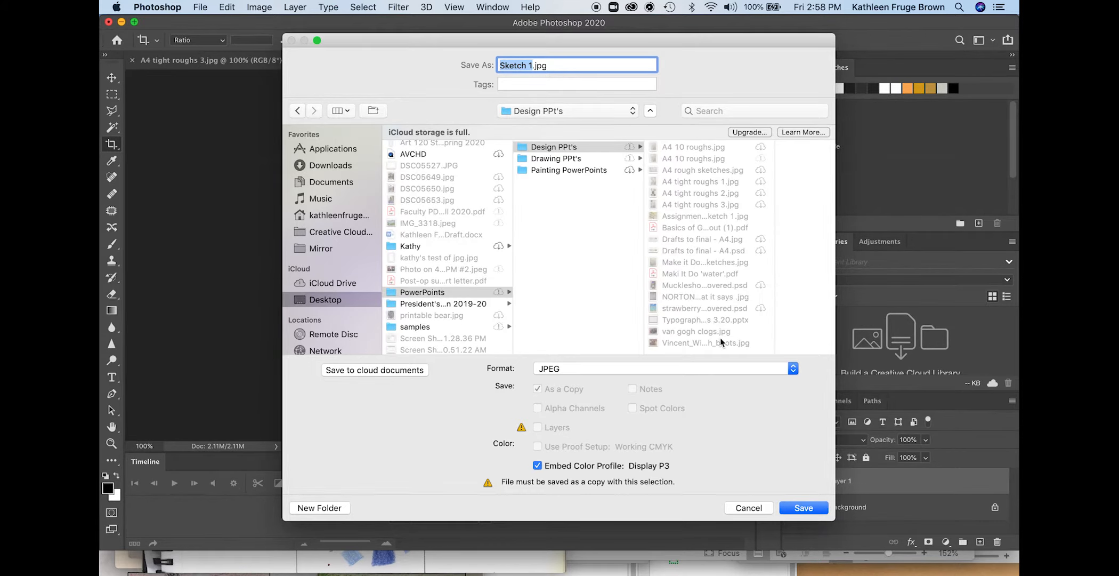
pyautogui.click(798, 508)
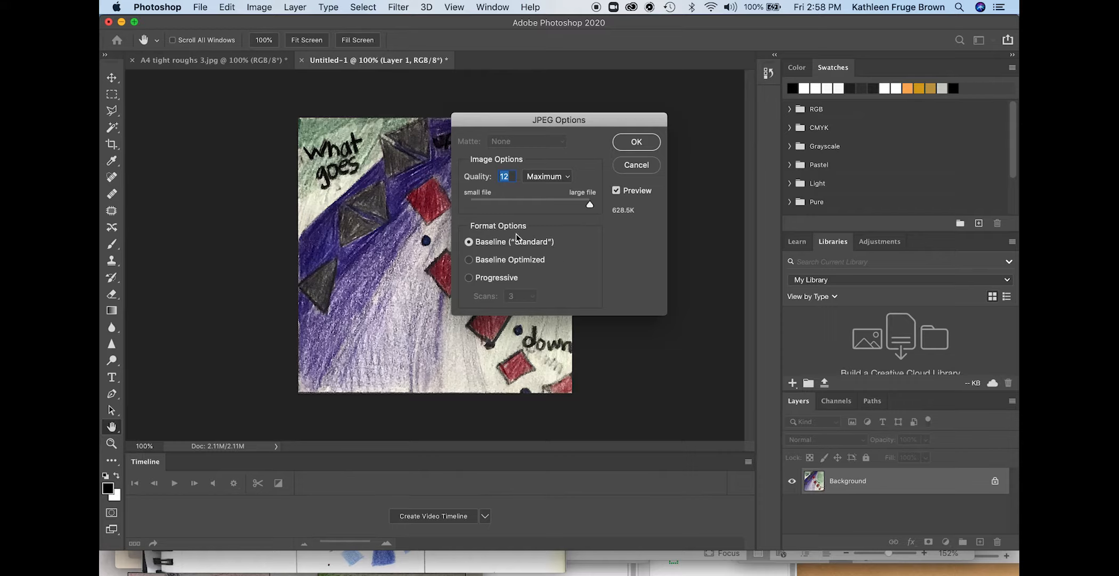
pyautogui.click(640, 143)
pyautogui.press('c')
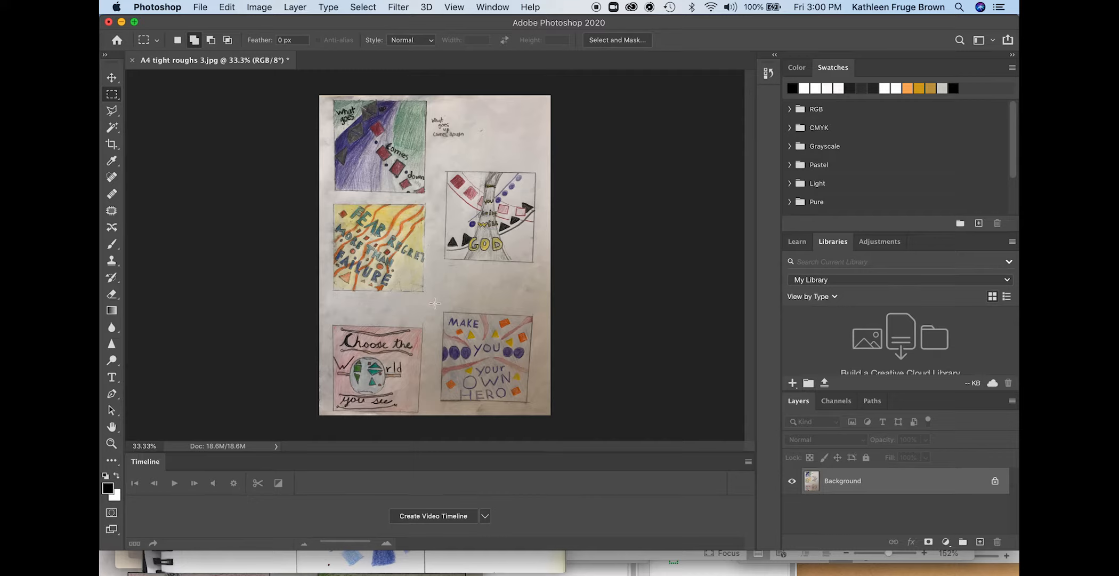
# Copy the "Make you your own hero" sketch from A4 tight roughs 3.jpg and paste it into a new document.
pyautogui.moveTo(435, 304); pyautogui.dragTo(538, 408)
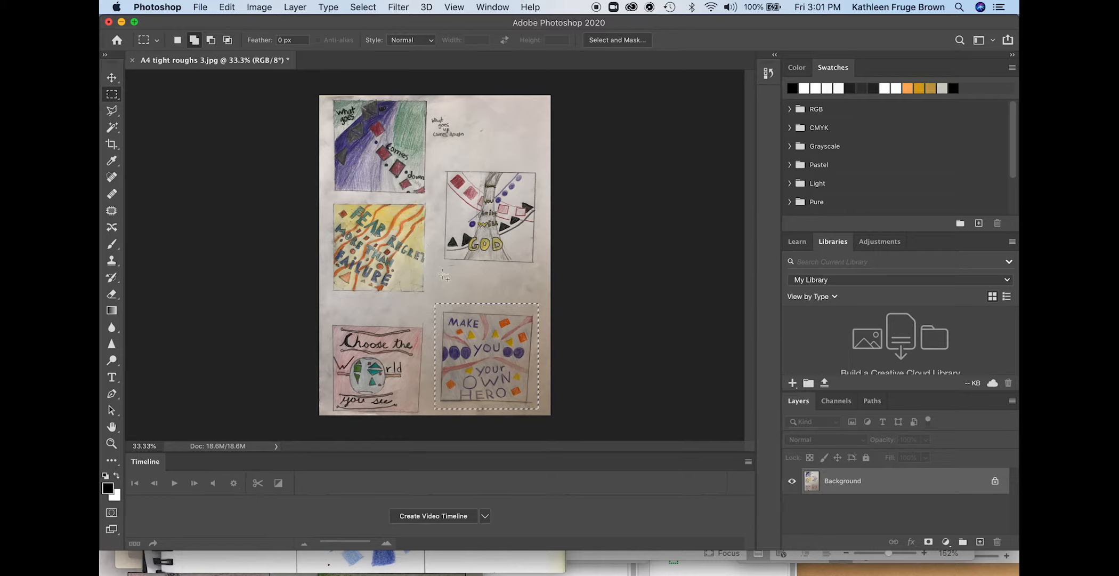
pyautogui.press('super+c')
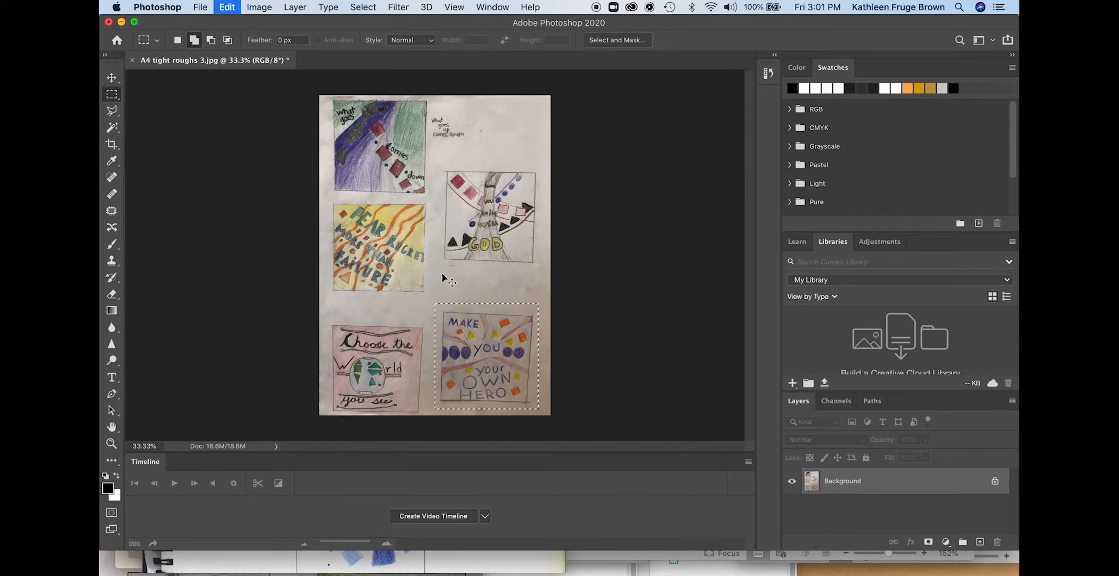
pyautogui.click(200, 8)
pyautogui.click(206, 21)
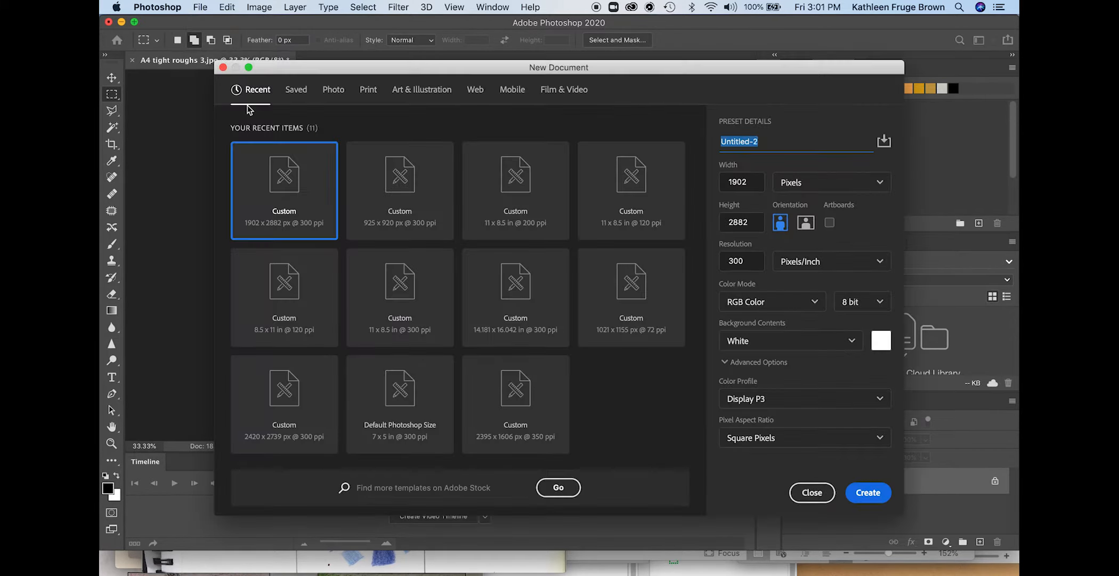
pyautogui.click(864, 492)
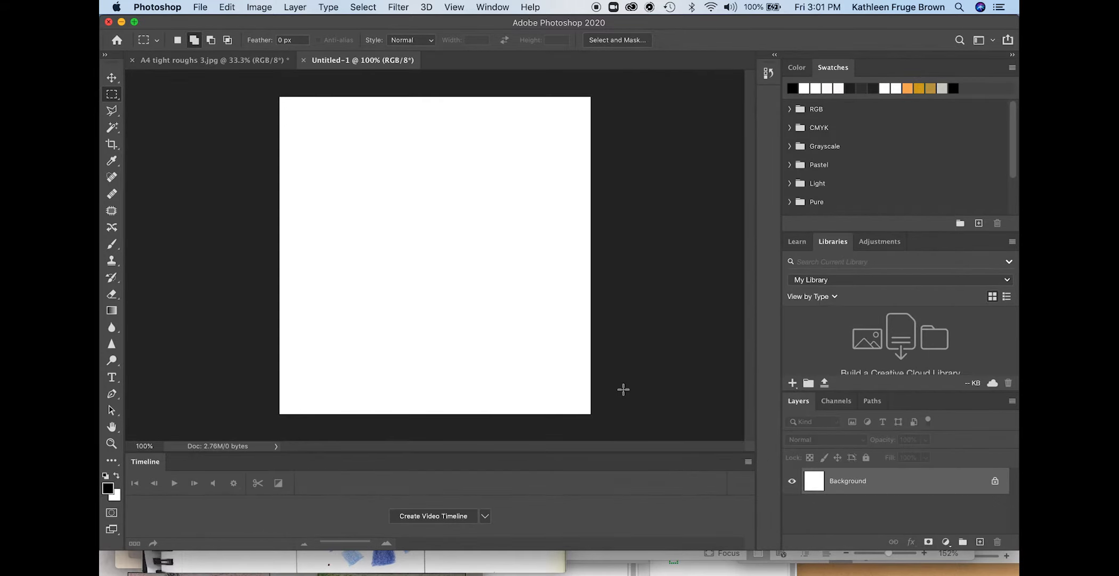
pyautogui.press('super+v')
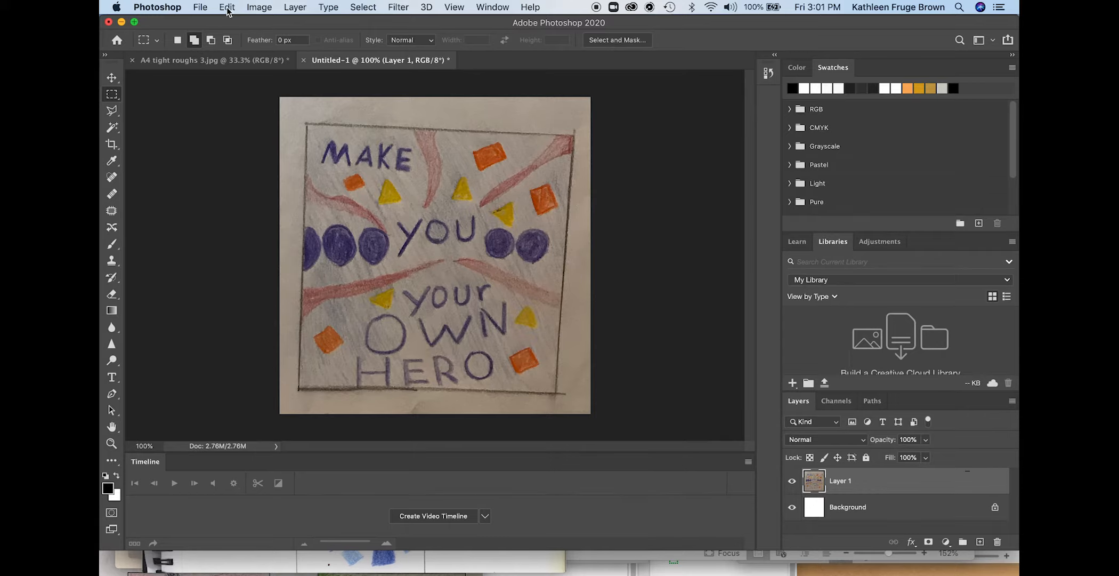
# Rotate the canvas 1° counter-clockwise to level the pasted sketch.
pyautogui.click(259, 8)
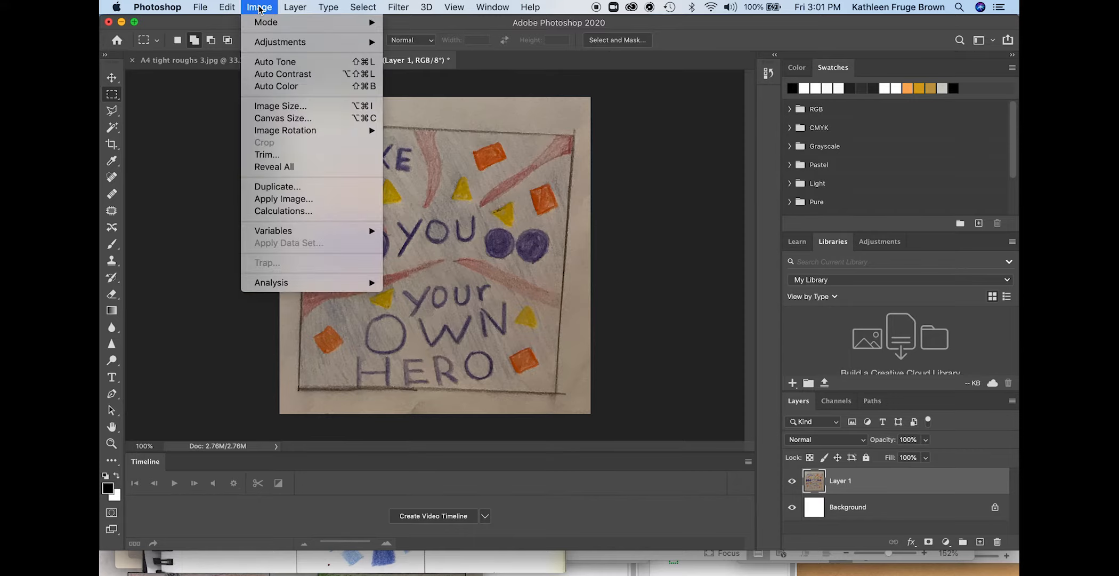
pyautogui.moveTo(268, 131)
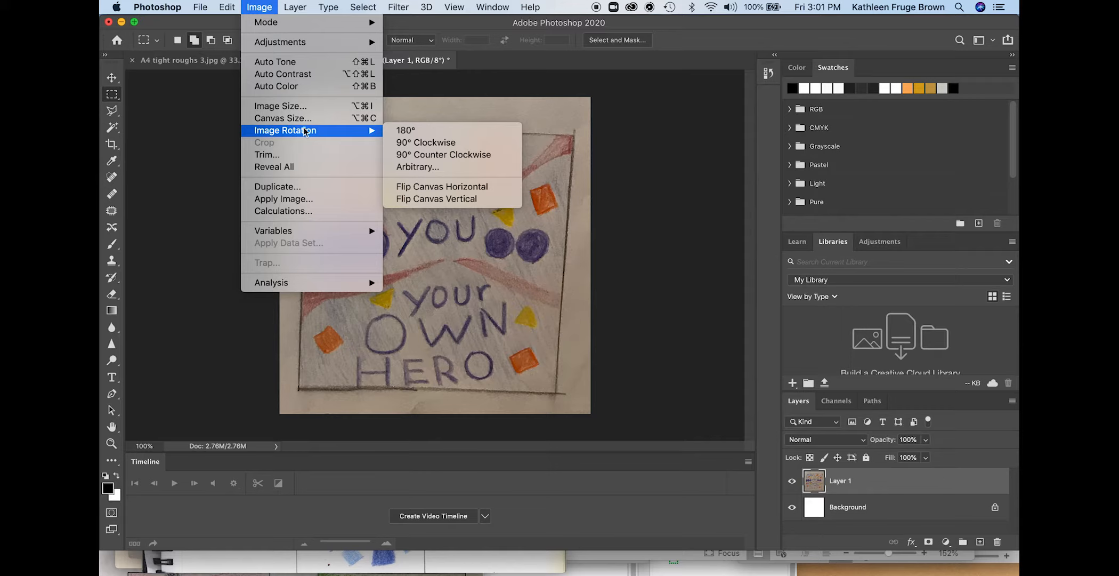
pyautogui.click(409, 168)
pyautogui.click(750, 164)
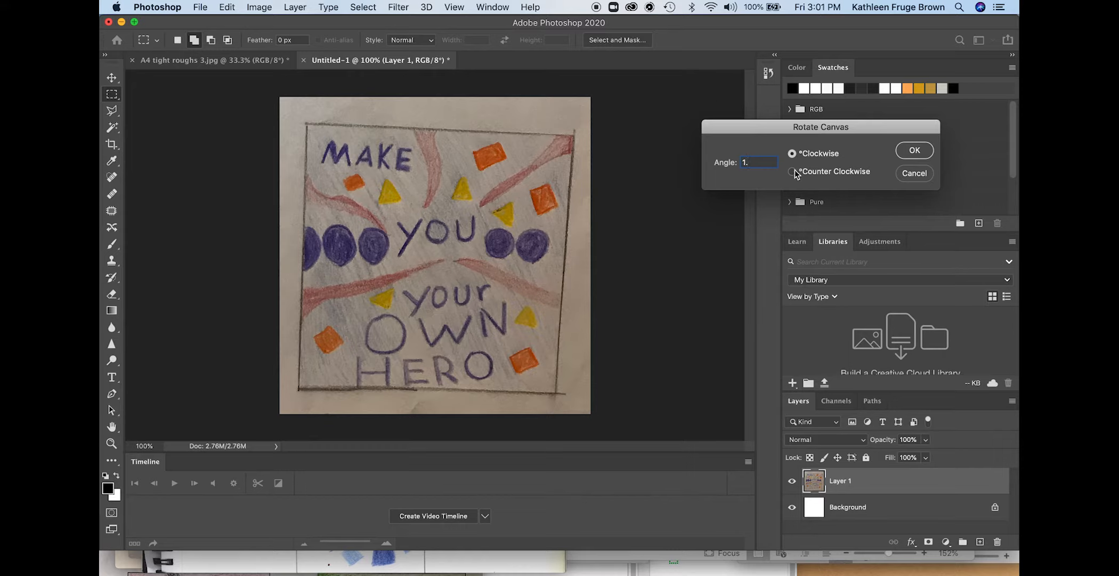
pyautogui.click(792, 172)
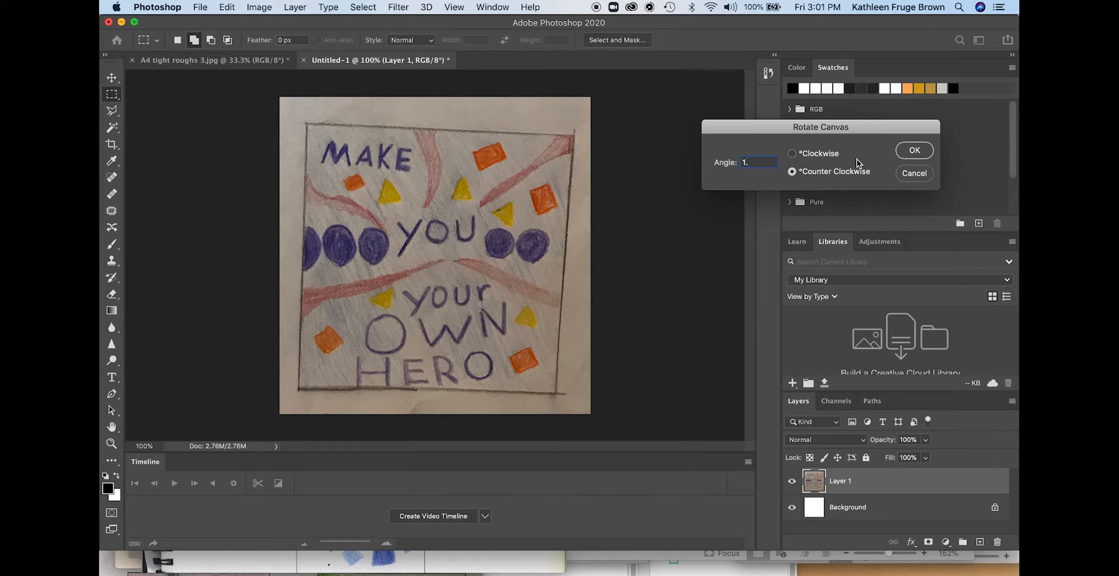
pyautogui.click(914, 151)
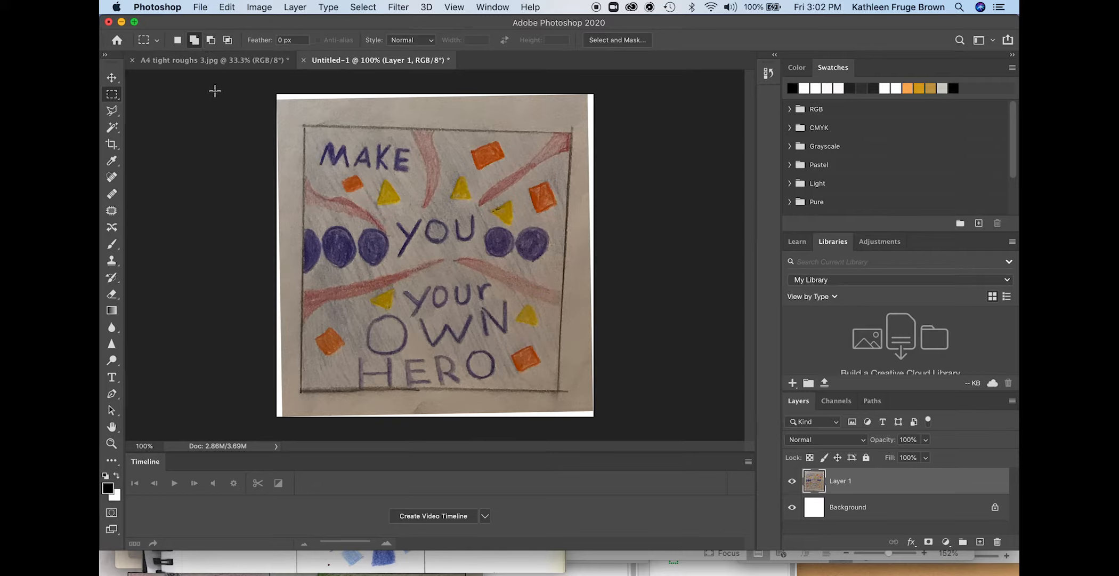
# Select the whole canvas and distort the layer, pulling its lower-right corner outward and its upper-right corner slightly upward to square the sketch border.
pyautogui.press('super+a')
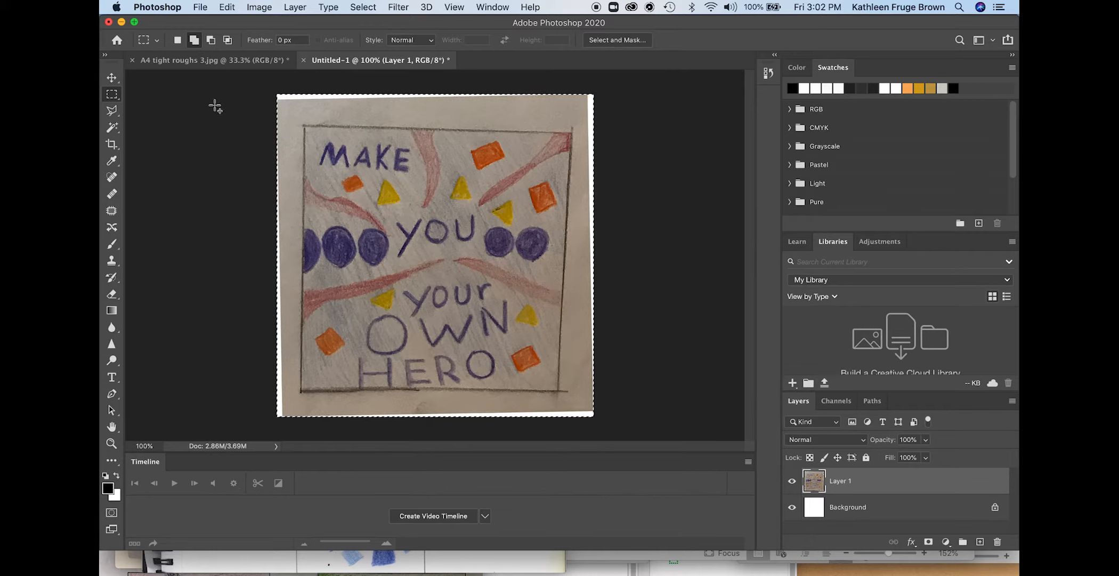
pyautogui.click(224, 7)
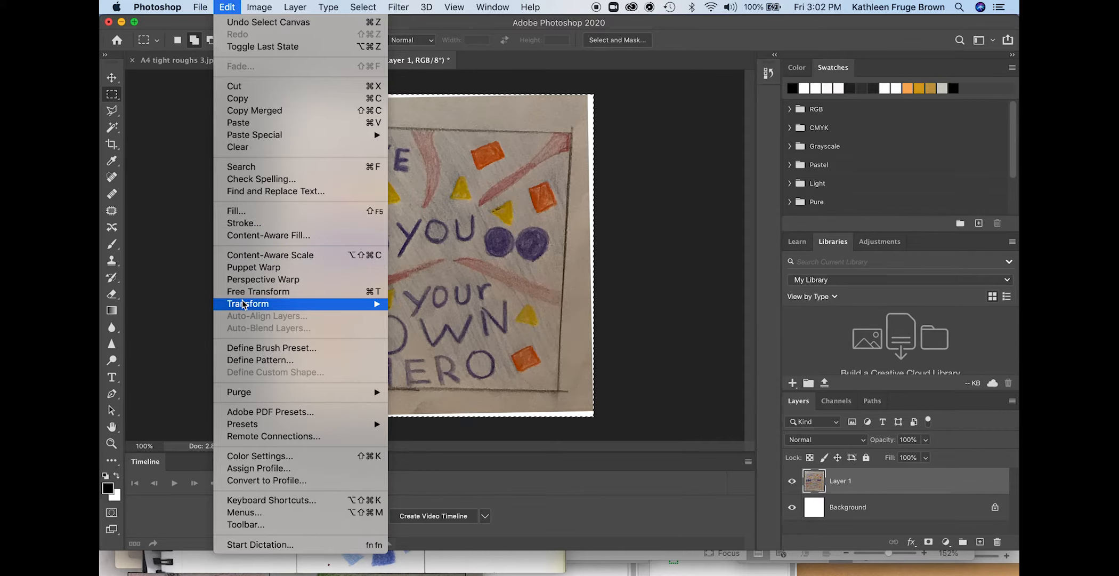
pyautogui.moveTo(244, 305)
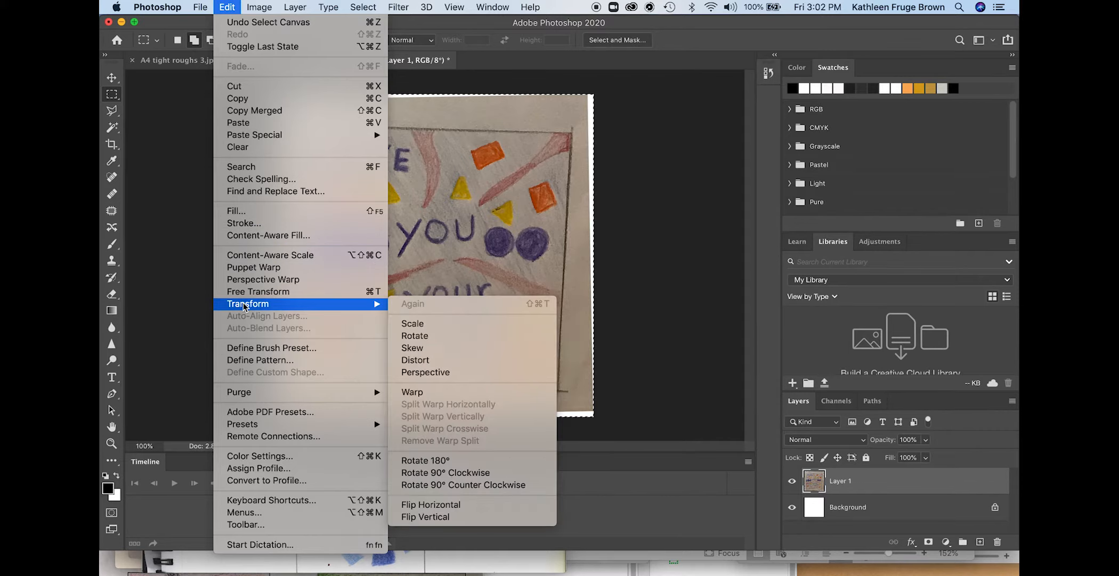
pyautogui.click(411, 360)
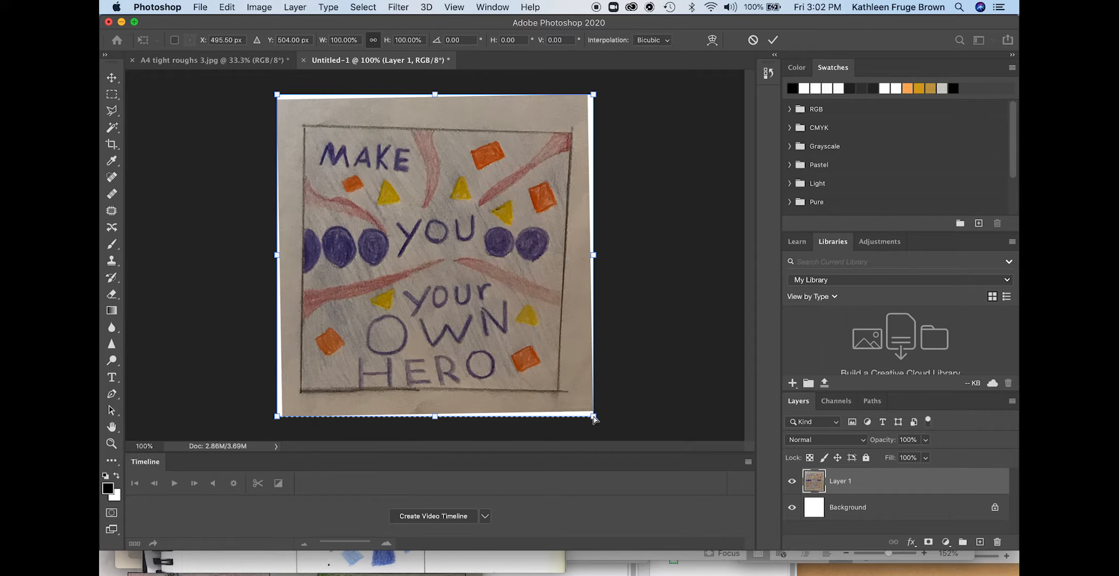
pyautogui.moveTo(597, 418); pyautogui.dragTo(609, 417)
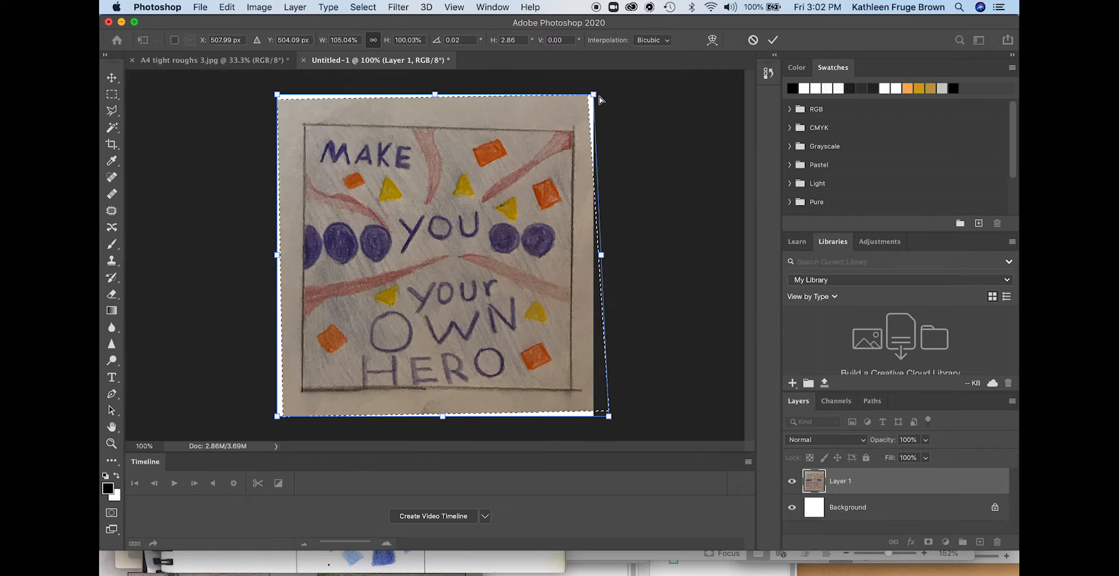
pyautogui.moveTo(594, 95); pyautogui.dragTo(590, 86)
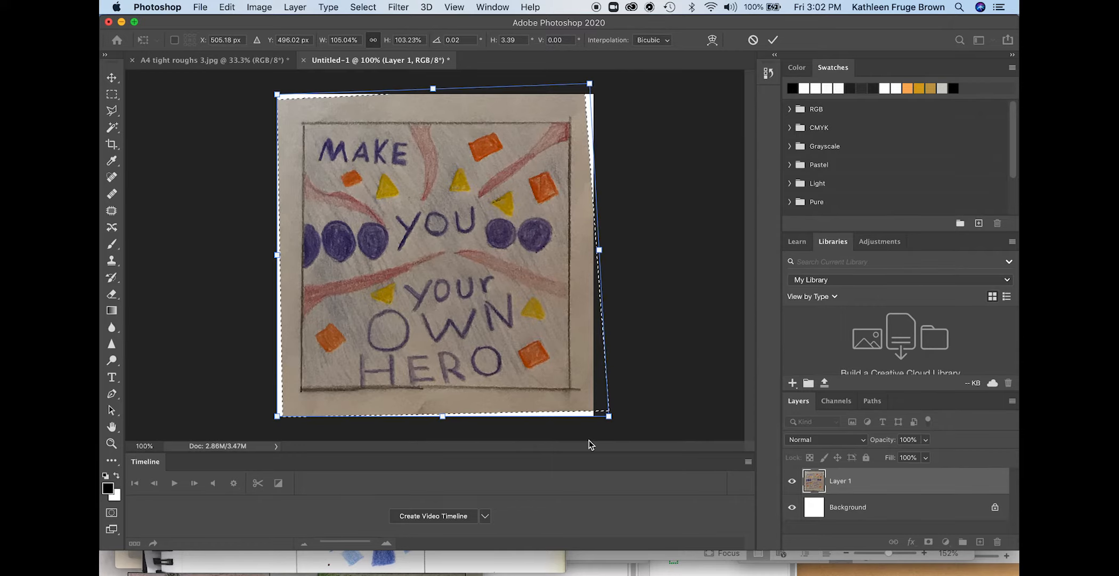
pyautogui.press('Return')
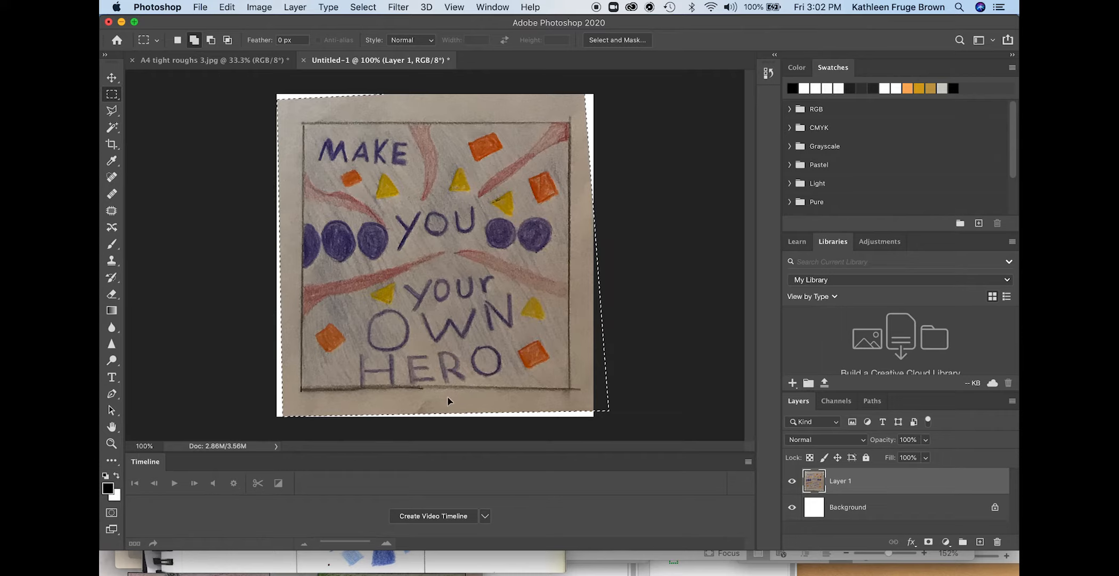
# Deselect the layer and crop the image to the inside of the sketch's drawn border.
pyautogui.press('super+d')
pyautogui.click(112, 145)
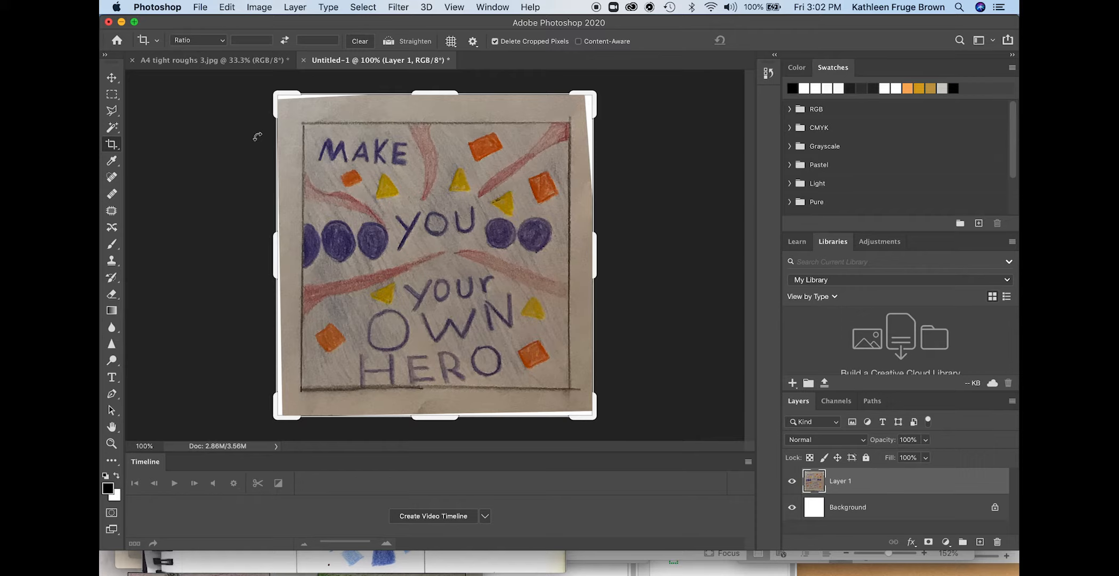
pyautogui.moveTo(276, 95); pyautogui.dragTo(292, 111)
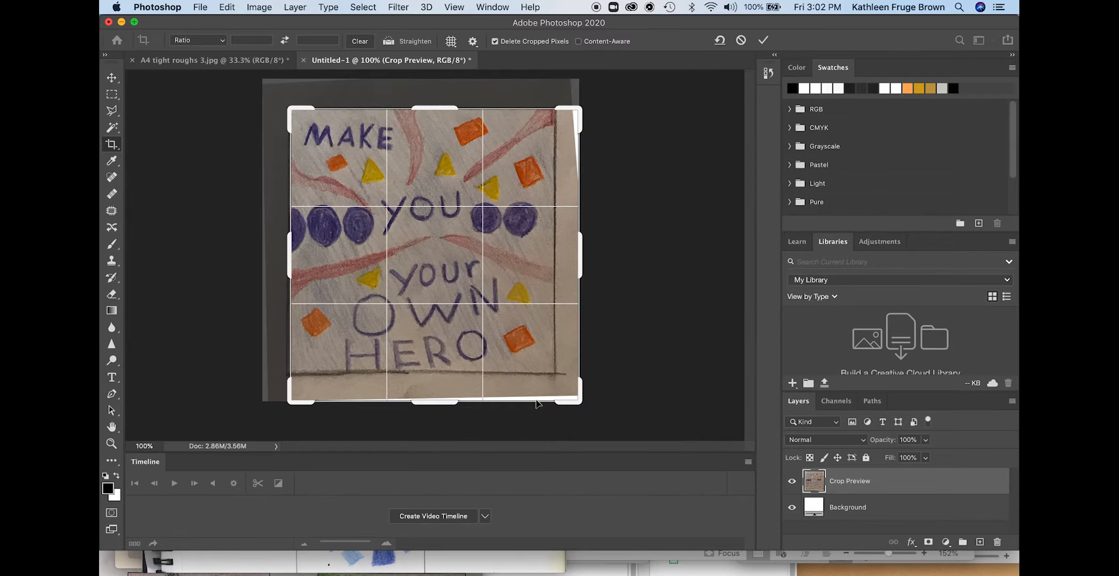
pyautogui.moveTo(583, 405); pyautogui.dragTo(565, 384)
pyautogui.press('Return')
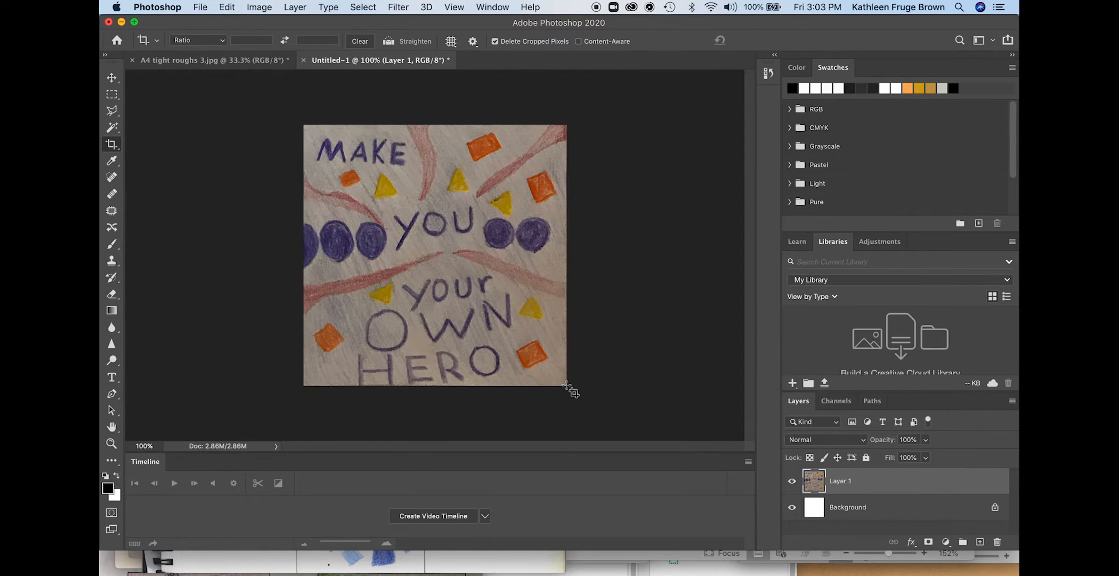
# Apply a Brightness/Contrast adjustment to the cropped sketch with brightness 23 and contrast 34.
pyautogui.click(258, 7)
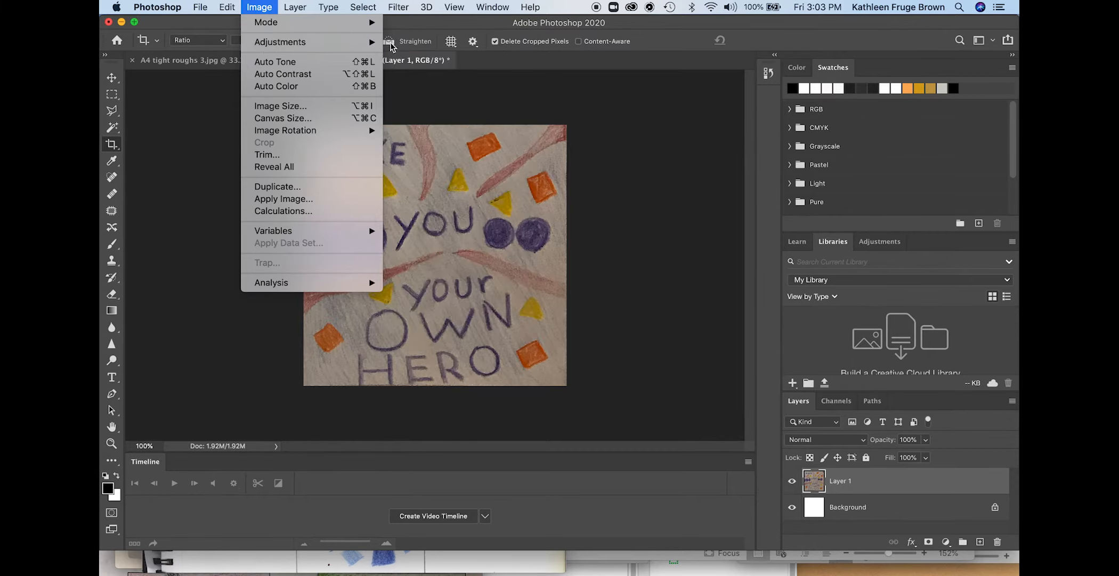
pyautogui.moveTo(374, 43)
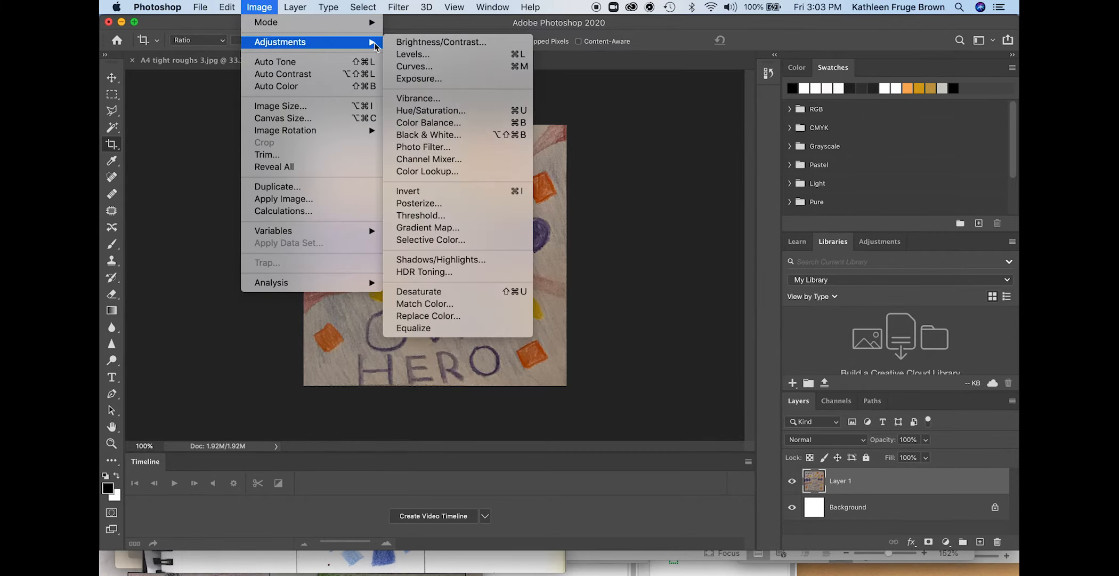
pyautogui.click(404, 46)
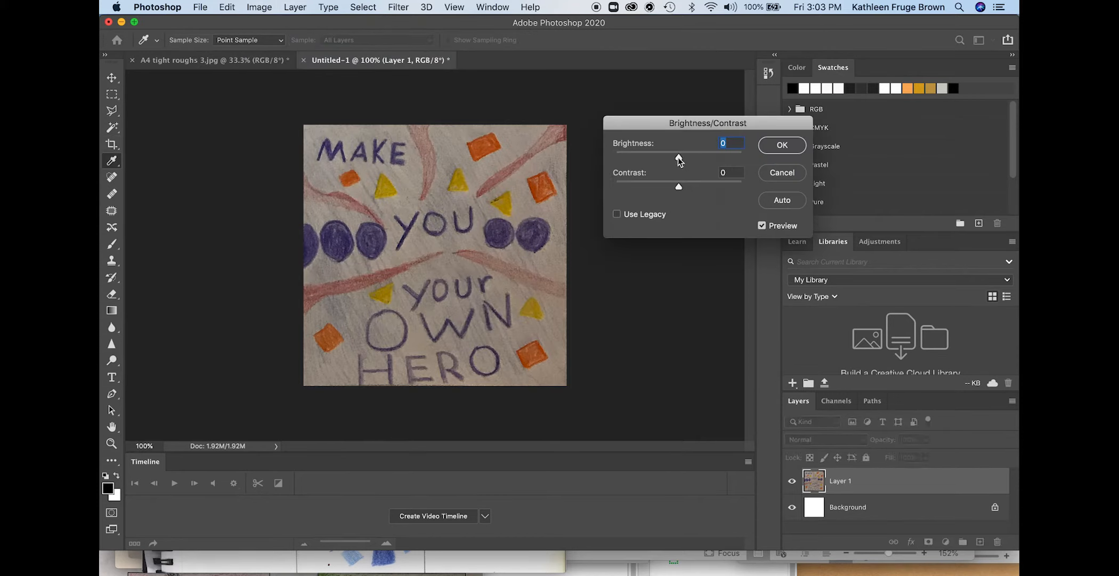
pyautogui.moveTo(680, 157); pyautogui.dragTo(687, 160)
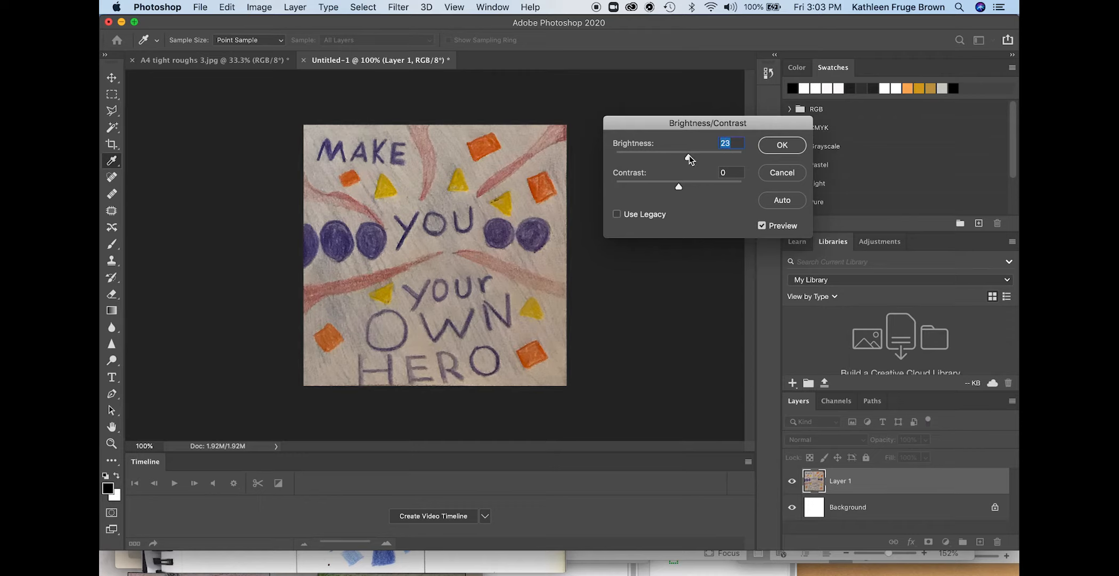
pyautogui.moveTo(679, 189); pyautogui.dragTo(678, 189)
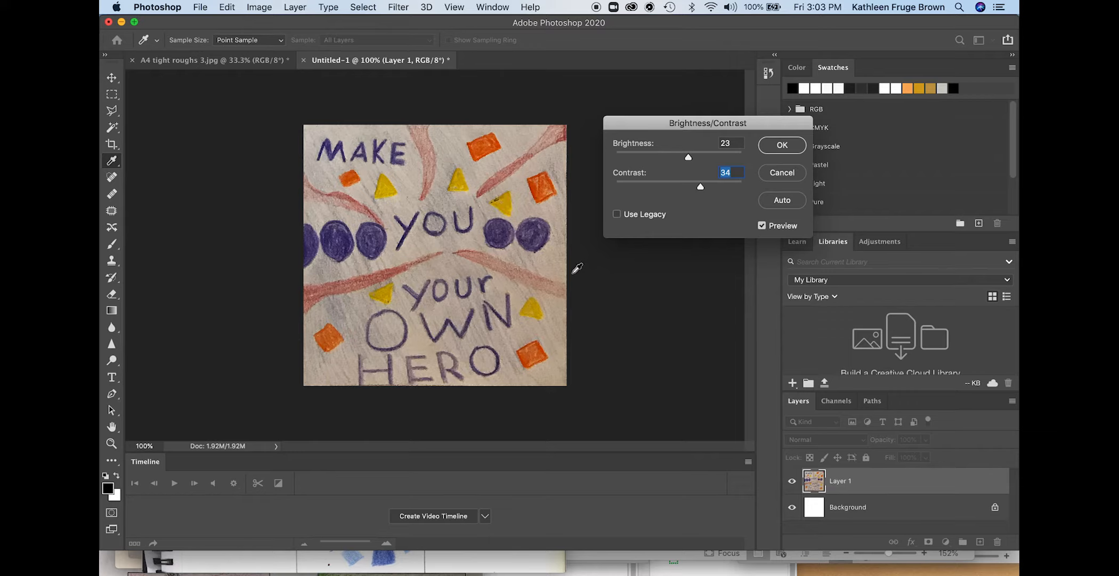
pyautogui.click(781, 147)
pyautogui.press('c')
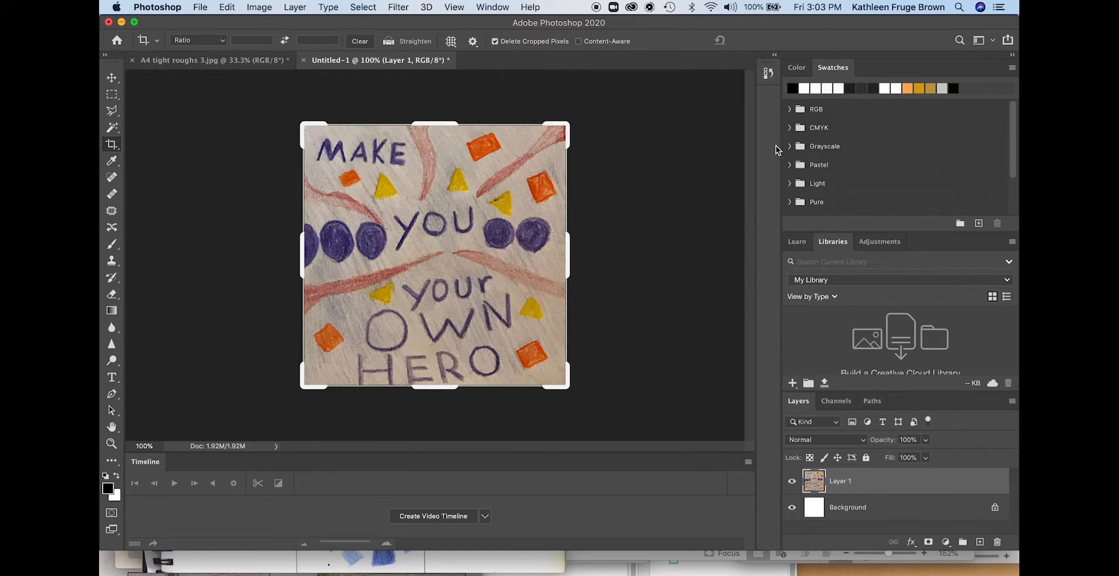
# Start a Hue/Saturation adjustment and raise the saturation of the Blues to +65, keeping their lightness at 0.
pyautogui.click(262, 8)
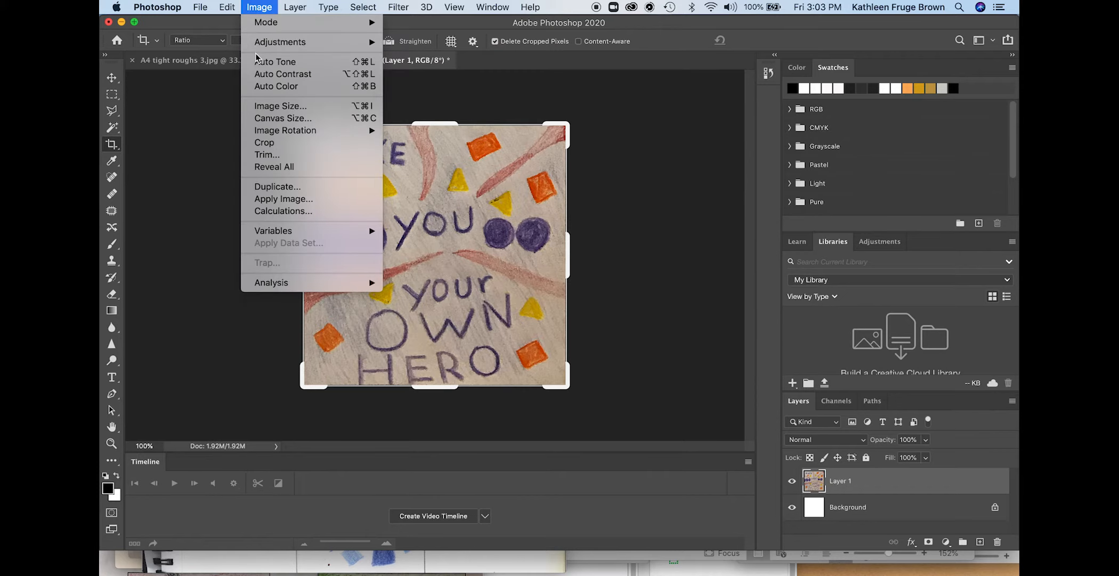
pyautogui.moveTo(261, 42)
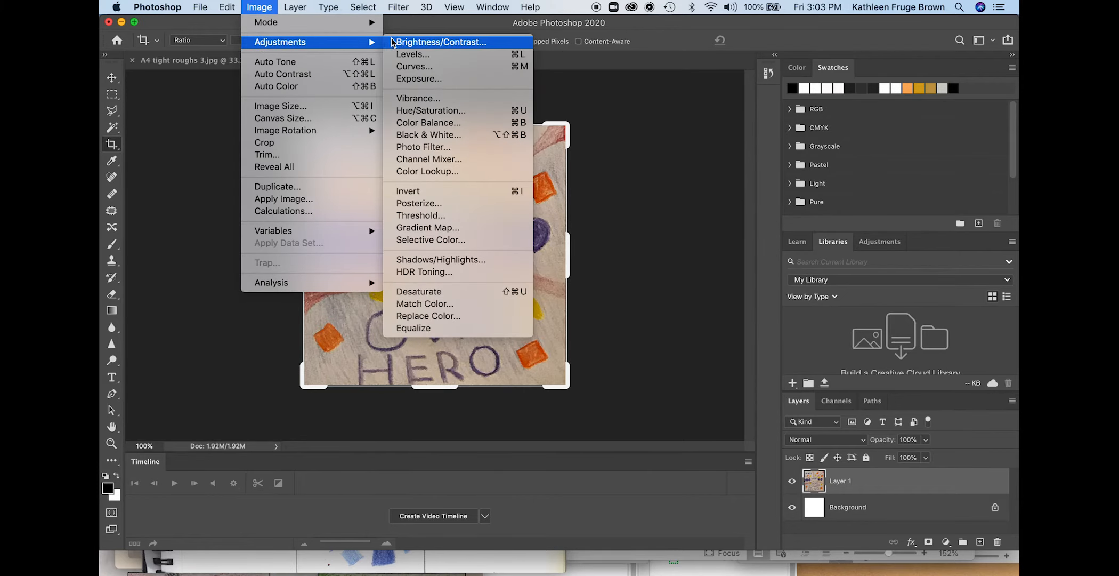
pyautogui.click(404, 111)
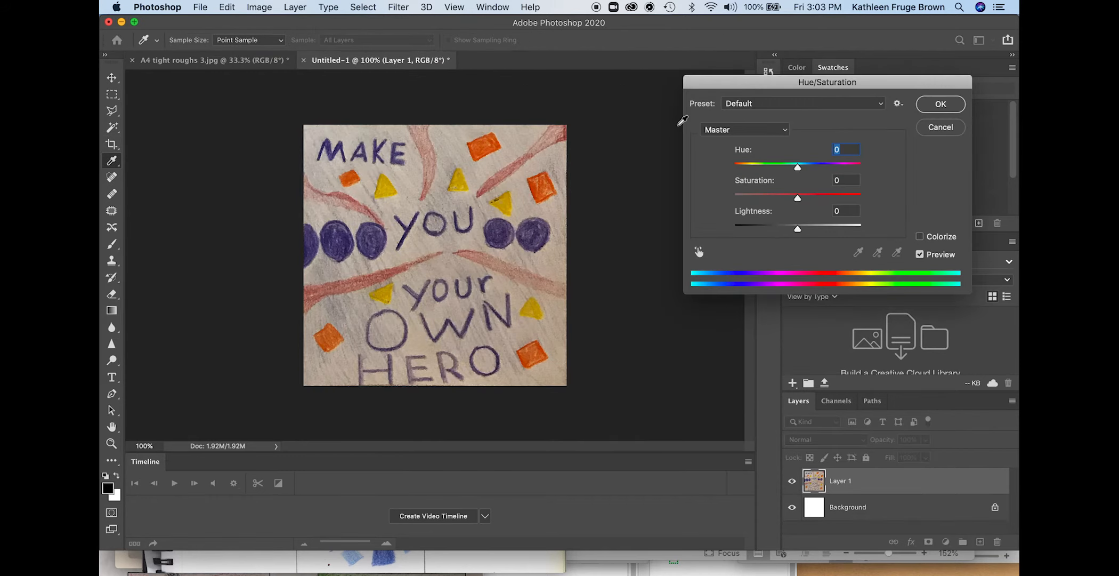
pyautogui.moveTo(728, 84); pyautogui.dragTo(628, 90)
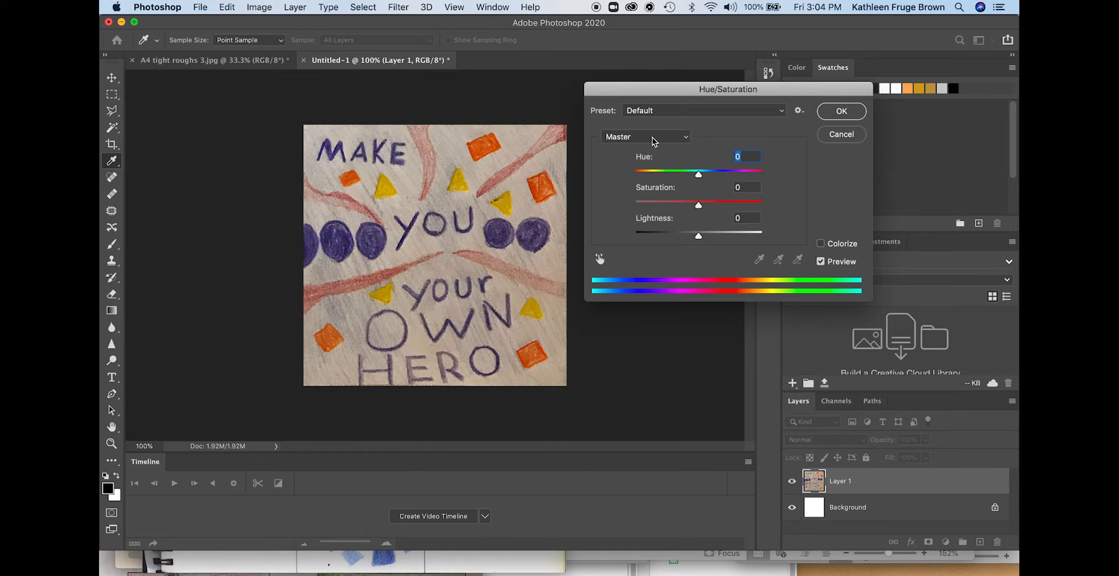
pyautogui.click(688, 140)
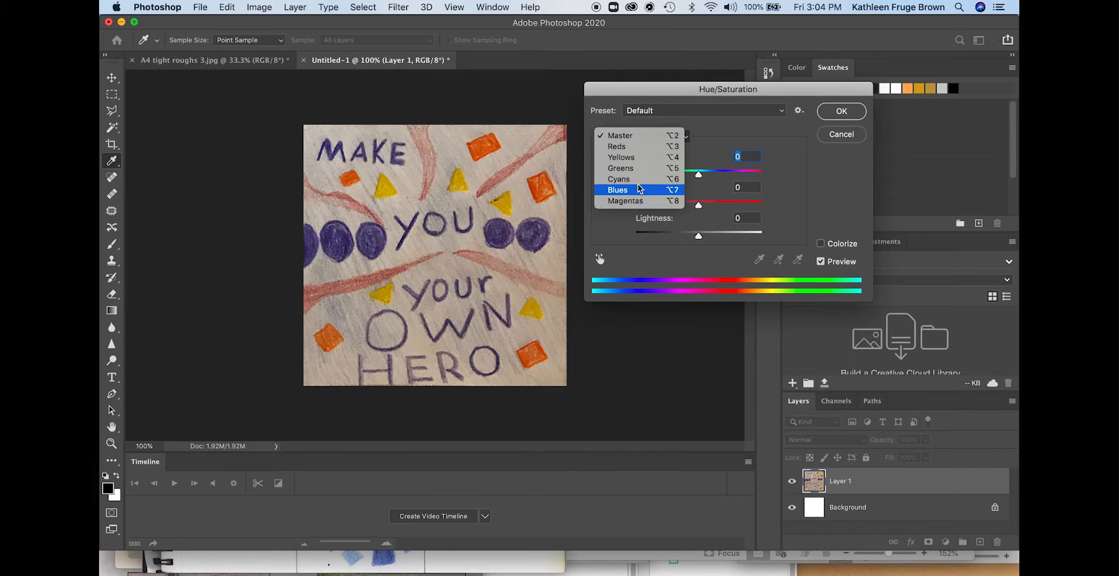
pyautogui.click(630, 137)
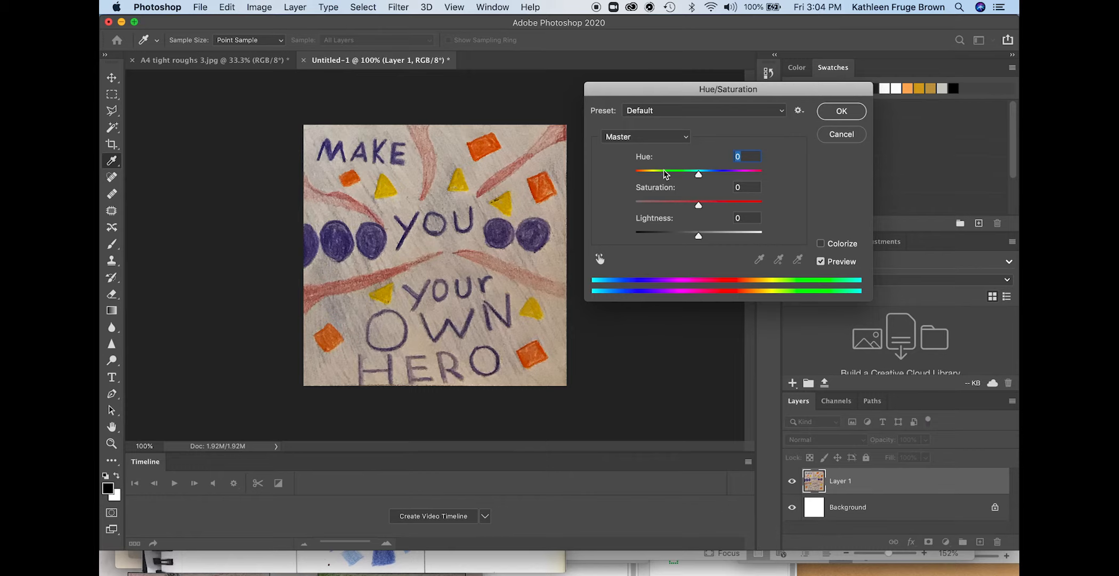
pyautogui.click(688, 139)
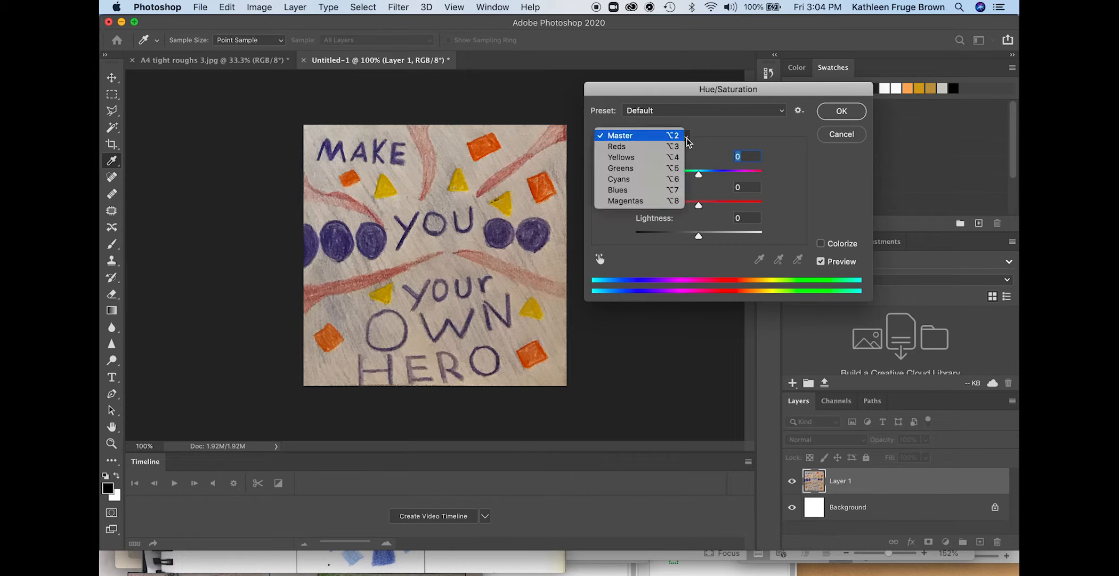
pyautogui.click(665, 191)
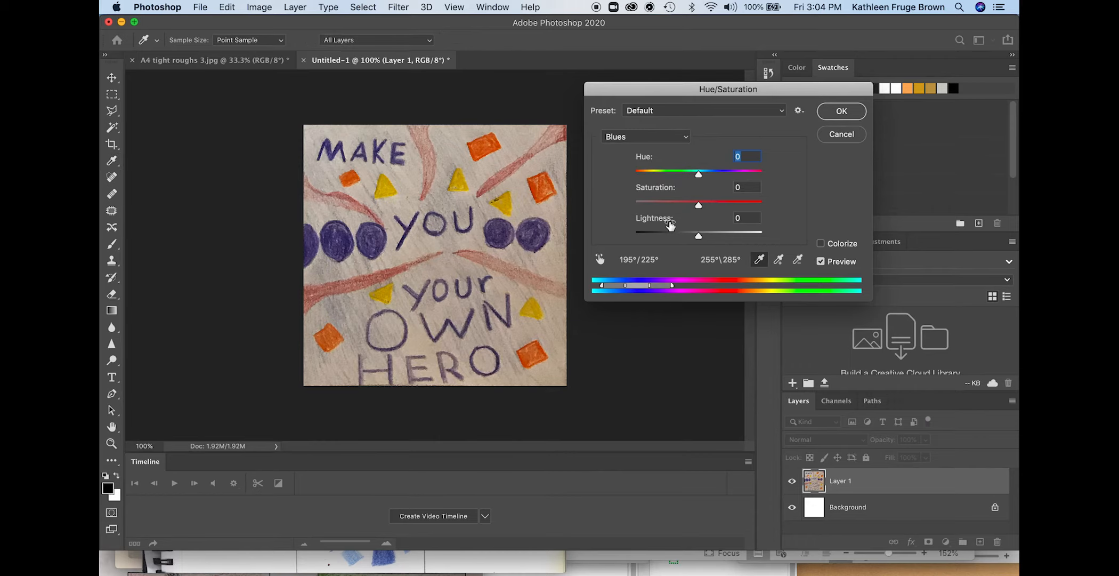
pyautogui.moveTo(697, 211); pyautogui.dragTo(741, 206)
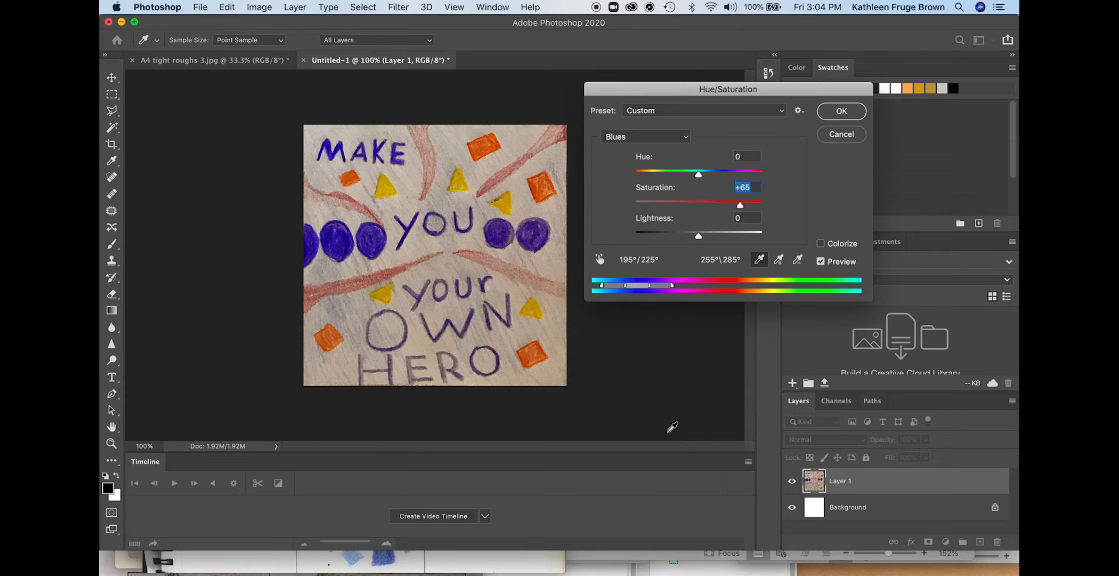
pyautogui.click(698, 235)
pyautogui.moveTo(691, 234); pyautogui.dragTo(699, 234)
# Set the Master lightness to -28 and the Yellows saturation to +38, and apply the Hue/Saturation adjustment.
pyautogui.click(689, 139)
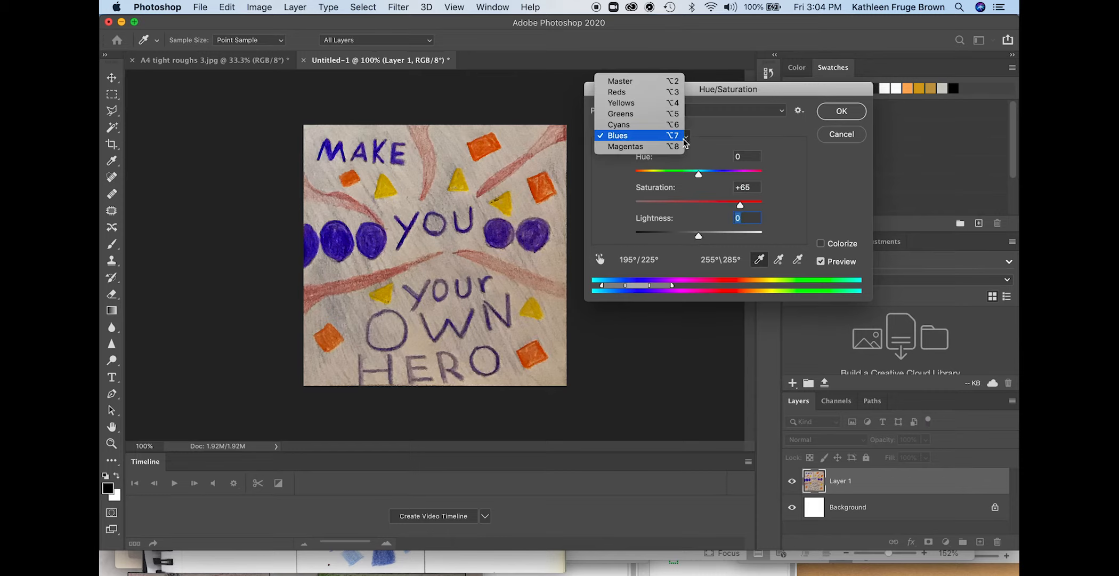
pyautogui.click(661, 81)
pyautogui.moveTo(699, 236); pyautogui.dragTo(680, 235)
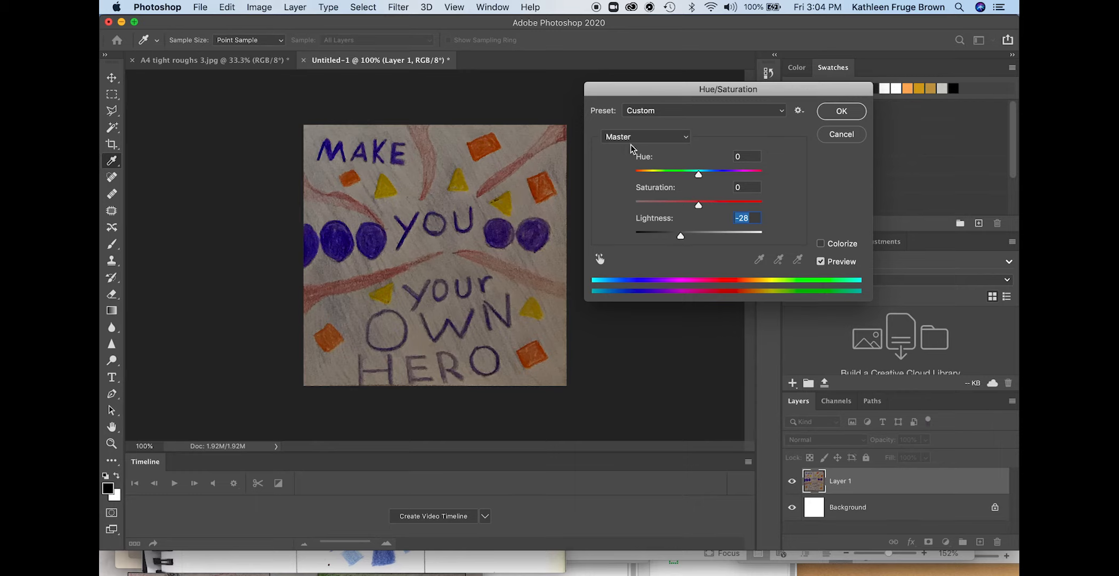
pyautogui.click(687, 138)
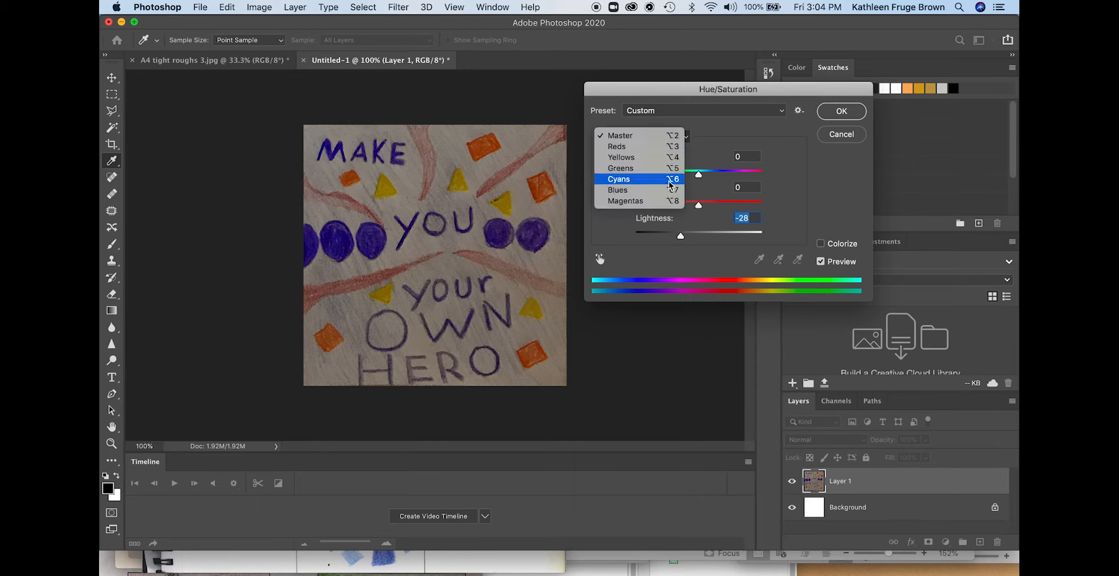
pyautogui.click(672, 157)
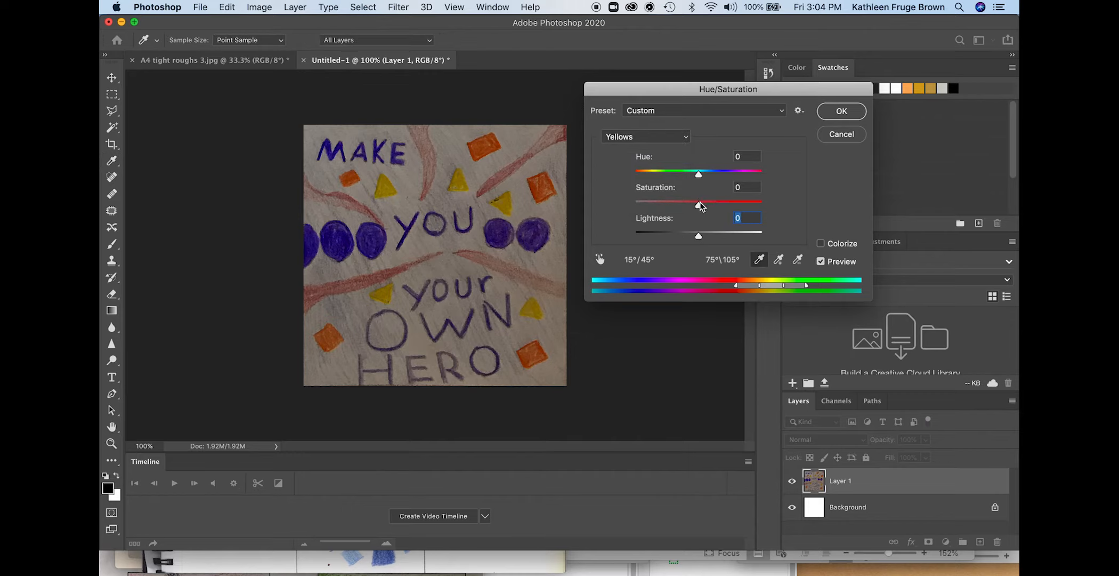
pyautogui.moveTo(699, 208); pyautogui.dragTo(725, 207)
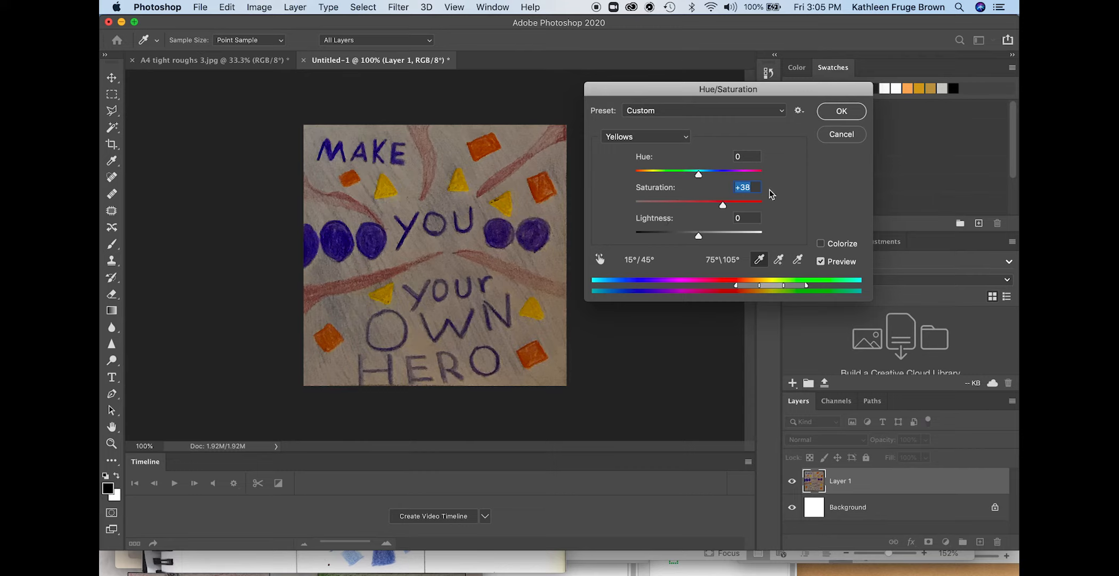
pyautogui.click(838, 112)
pyautogui.press('c')
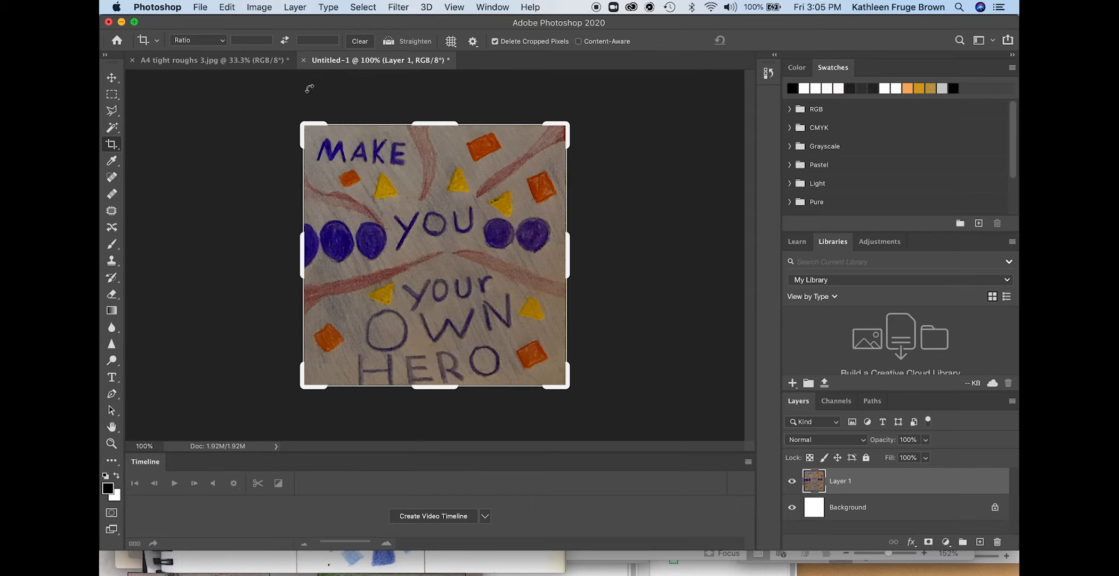
# Apply another Brightness/Contrast adjustment to the sketch with brightness 47 and contrast 38.
pyautogui.click(259, 7)
pyautogui.moveTo(258, 47)
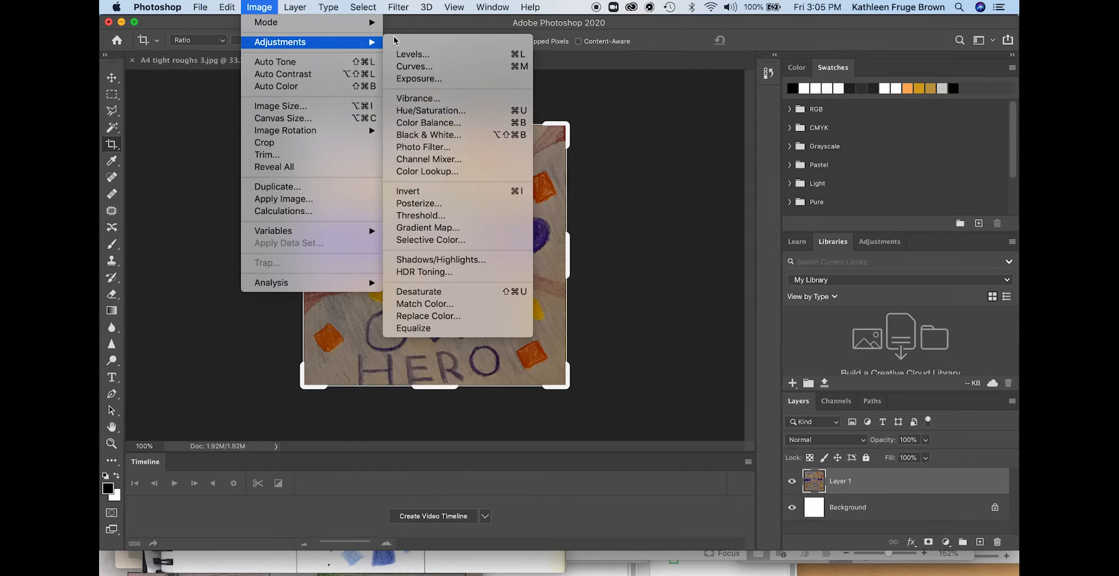
pyautogui.click(441, 41)
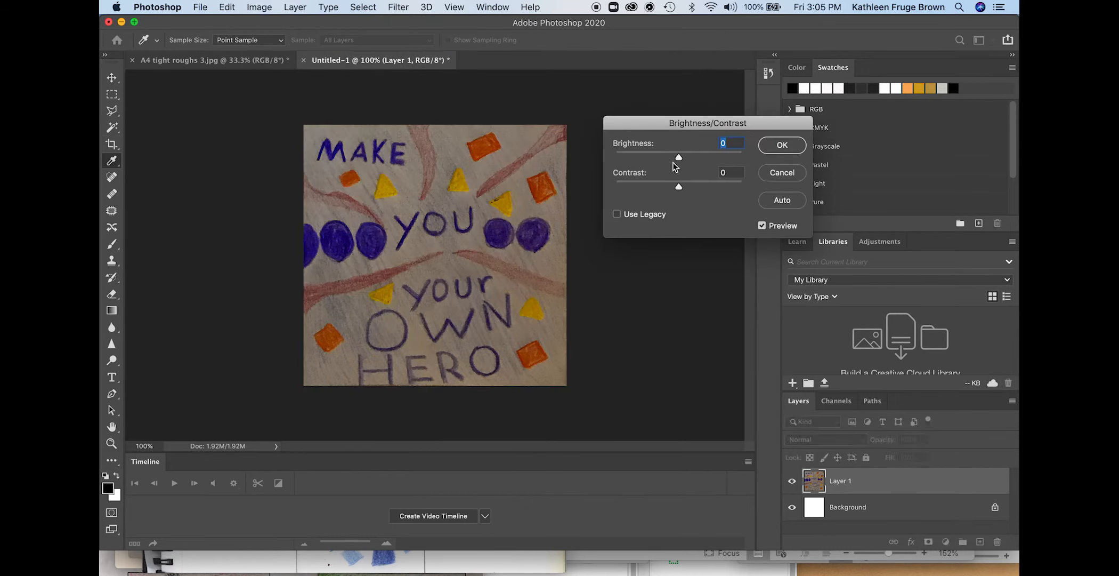
pyautogui.moveTo(679, 186); pyautogui.dragTo(705, 158)
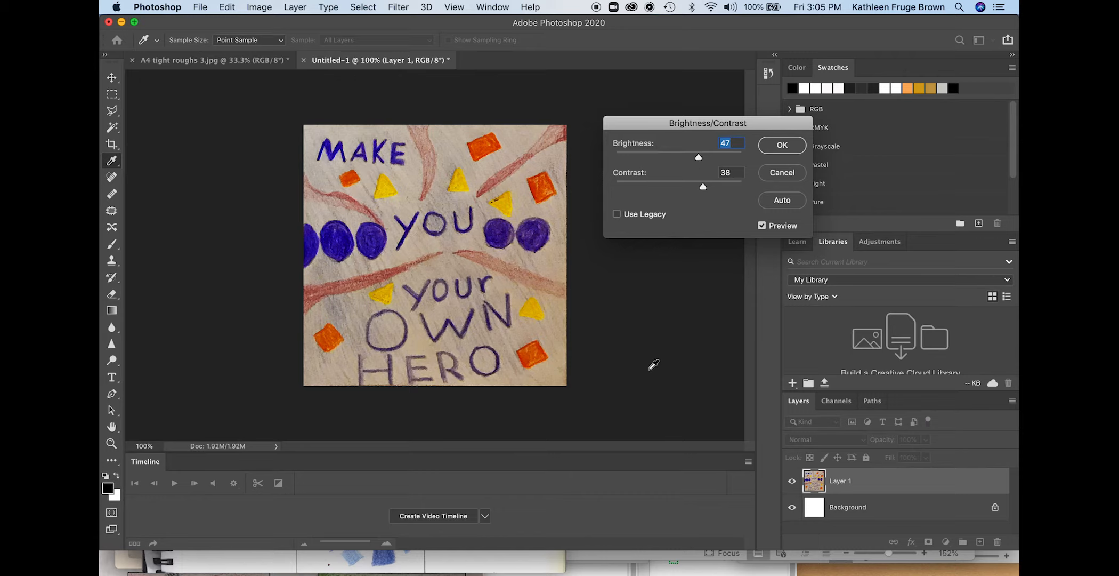
pyautogui.click(781, 146)
pyautogui.press('c')
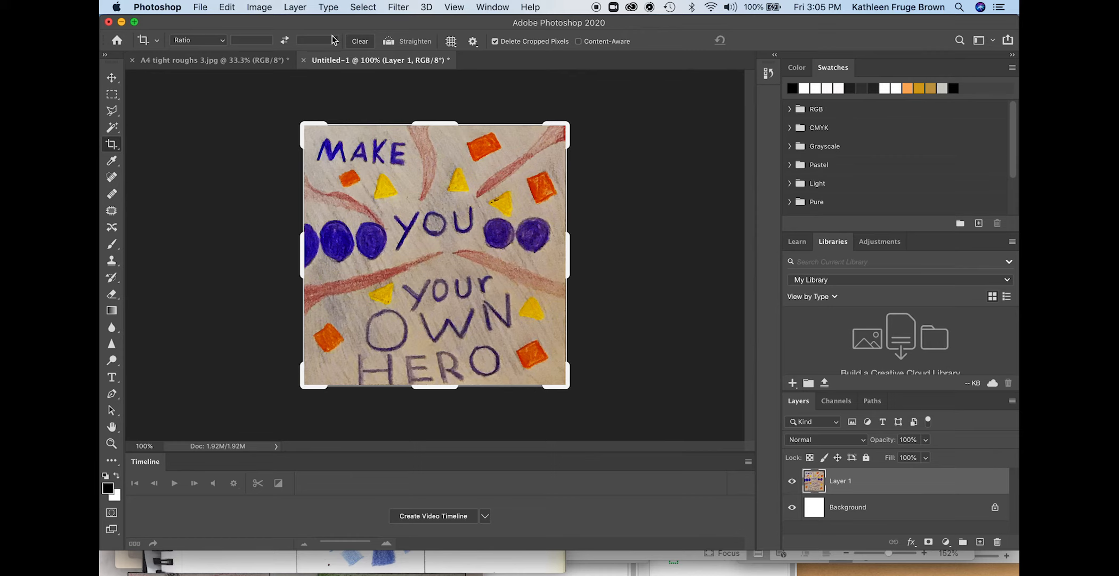
# Save the sketch as Sketch 2.jpg in JPEG format in the Design PPt's folder, at Maximum quality 12 with Baseline ("Standard").
pyautogui.click(205, 8)
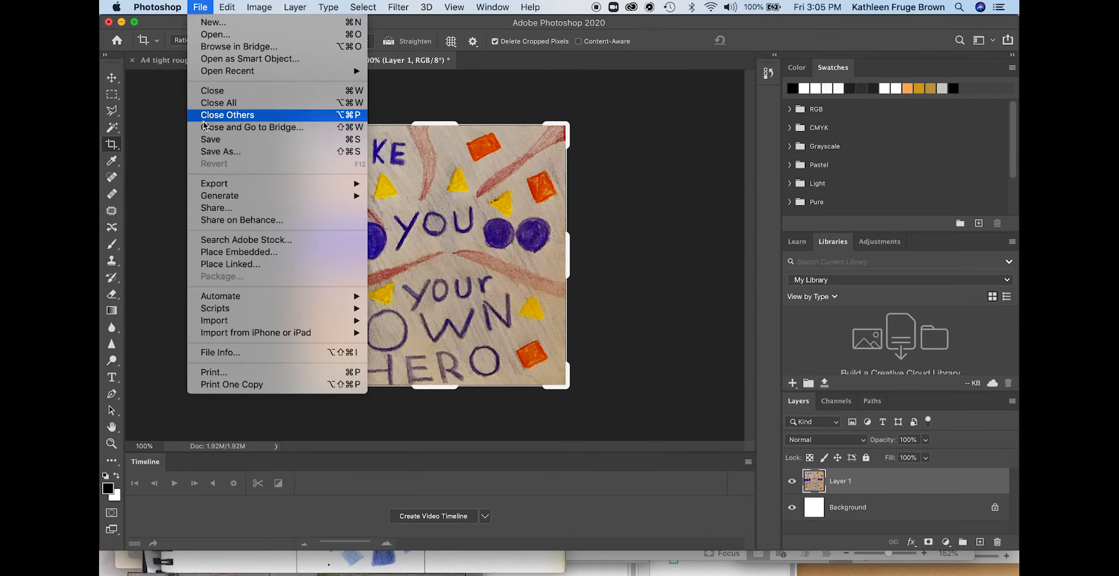
pyautogui.click(208, 152)
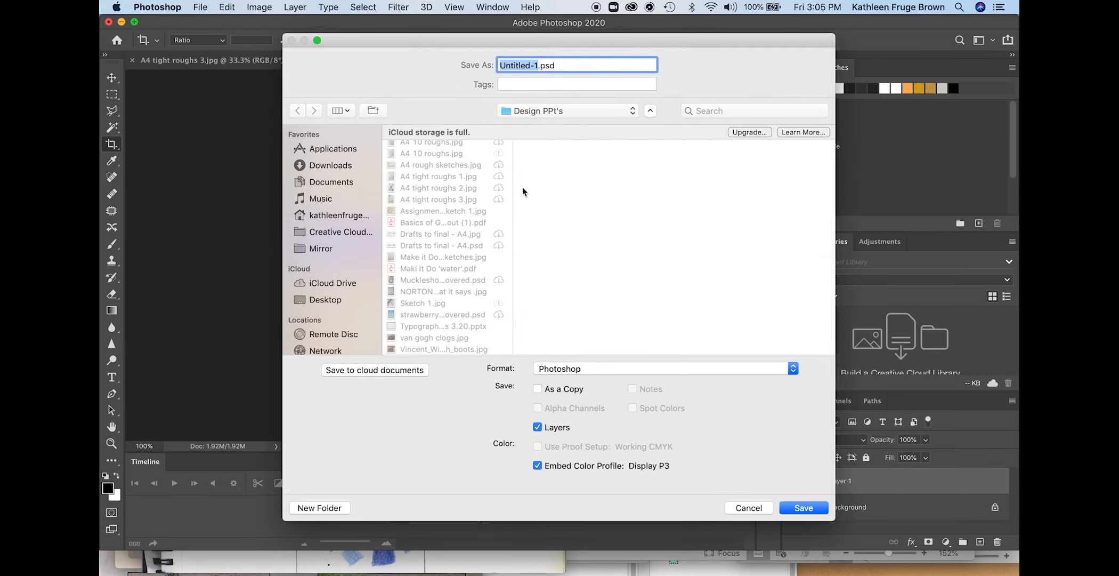
pyautogui.write('Sketch 2')
pyautogui.moveTo(552, 66); pyautogui.dragTo(536, 67)
pyautogui.click(793, 368)
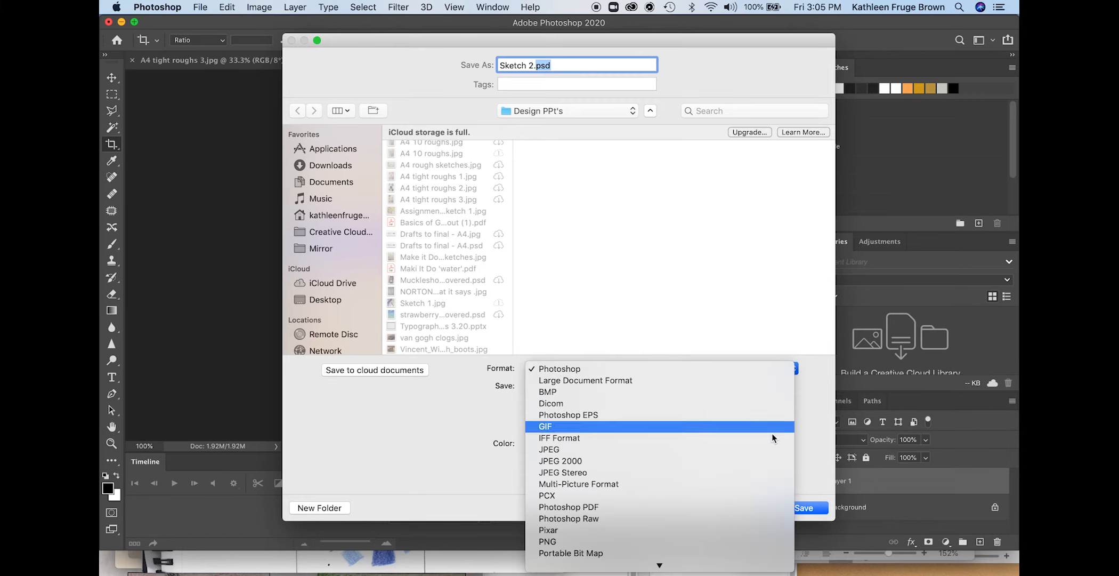
pyautogui.click(772, 447)
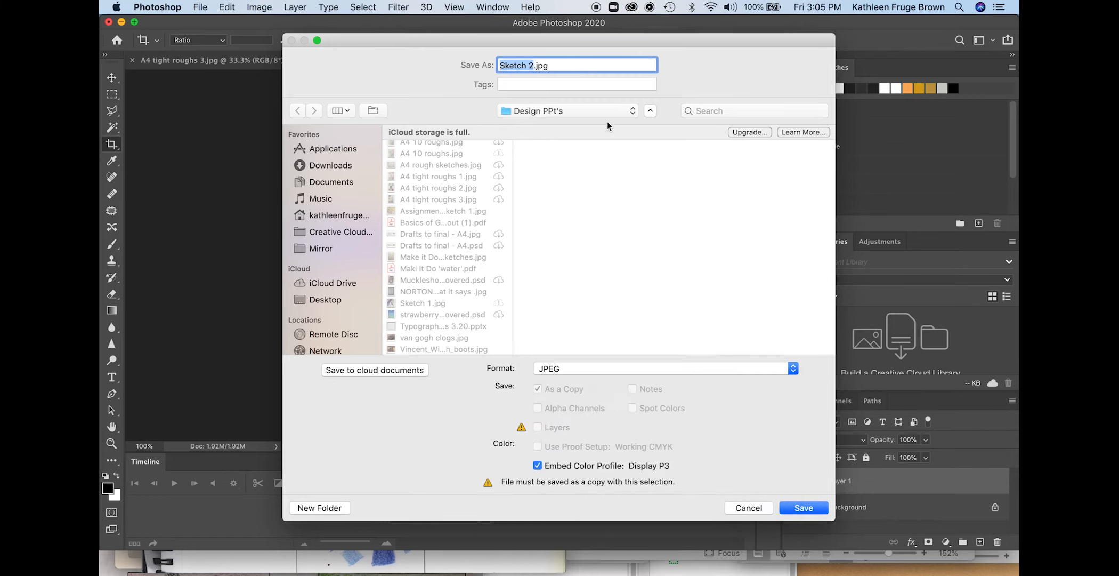
pyautogui.click(803, 508)
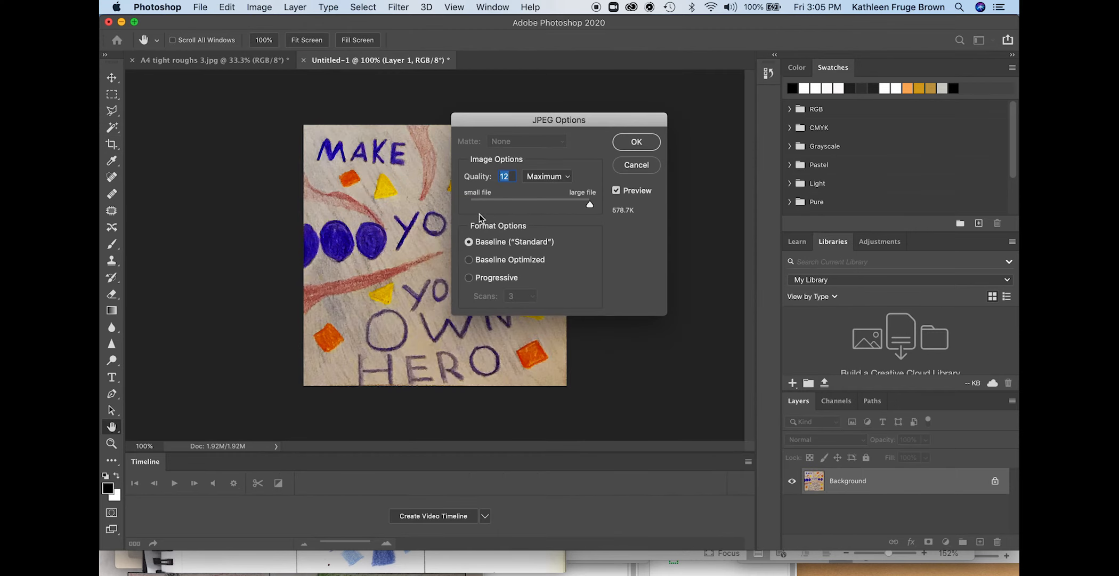
pyautogui.click(631, 144)
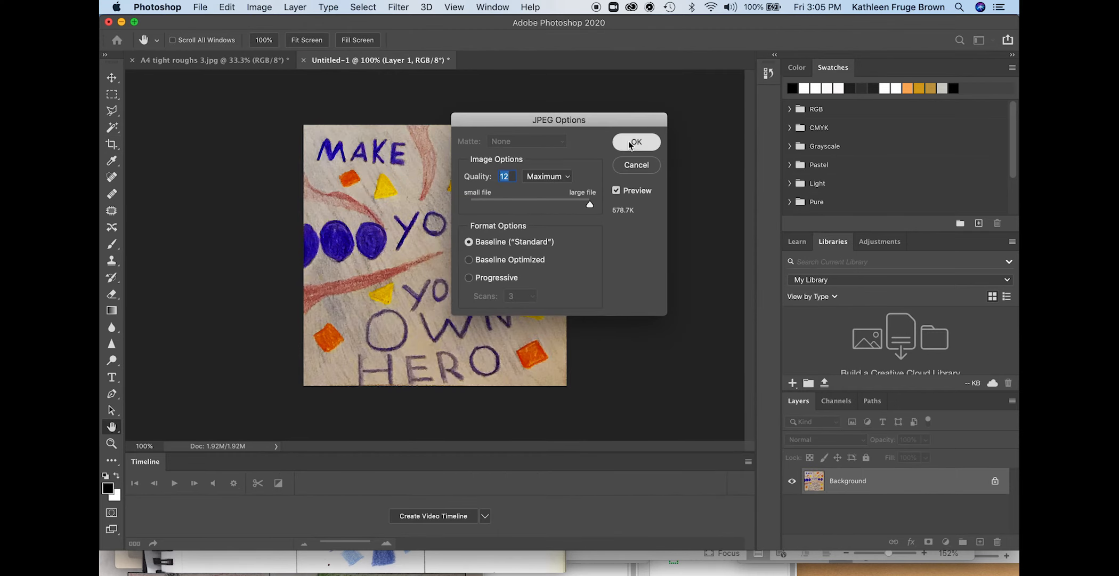
pyautogui.press('c')
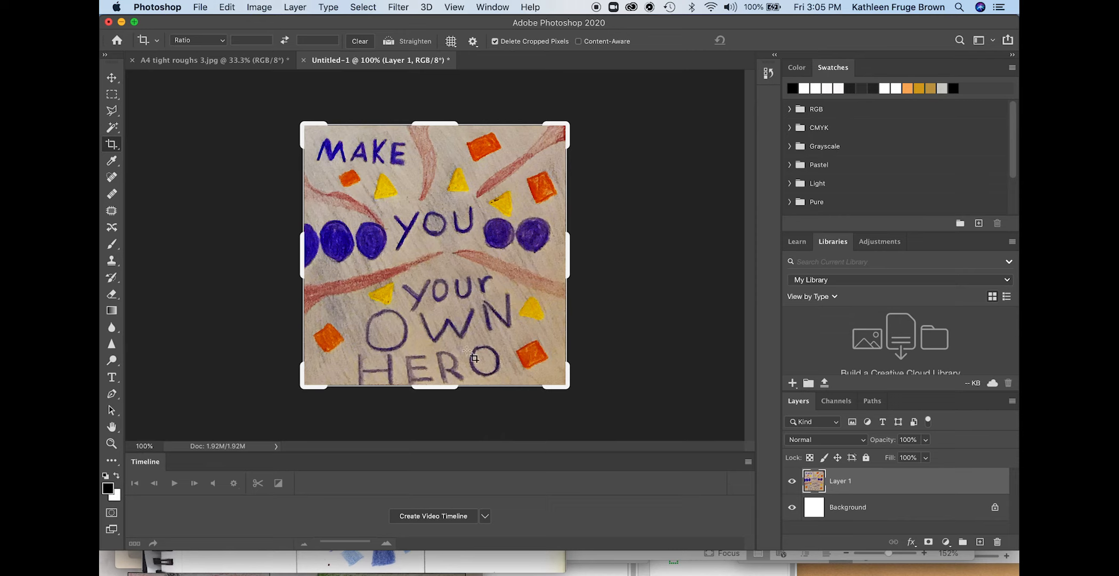
# Check the sketch's dimensions and resolution in Image Size.
pyautogui.click(260, 7)
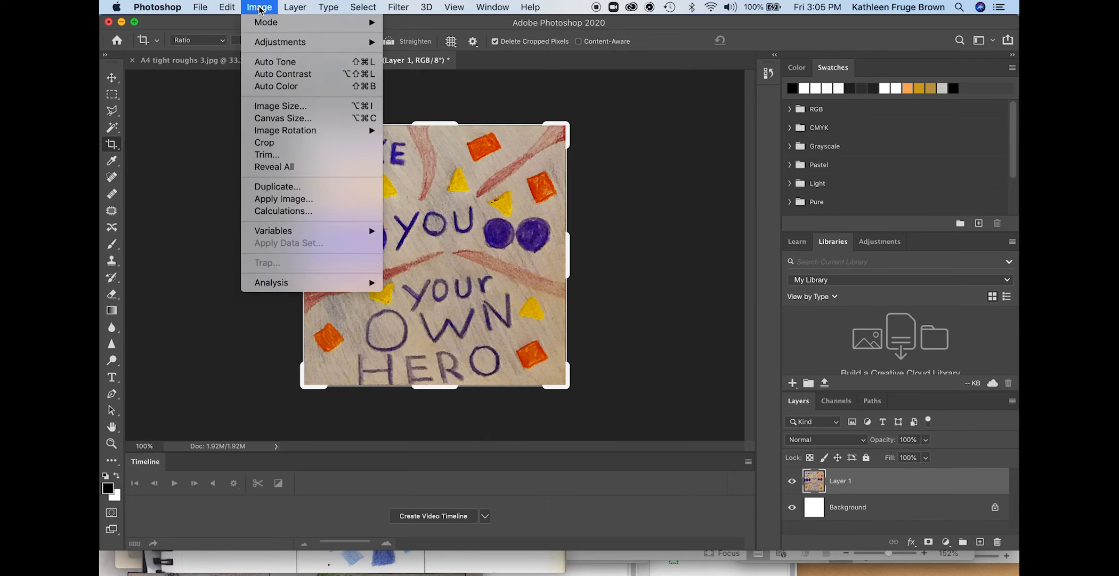
pyautogui.click(265, 107)
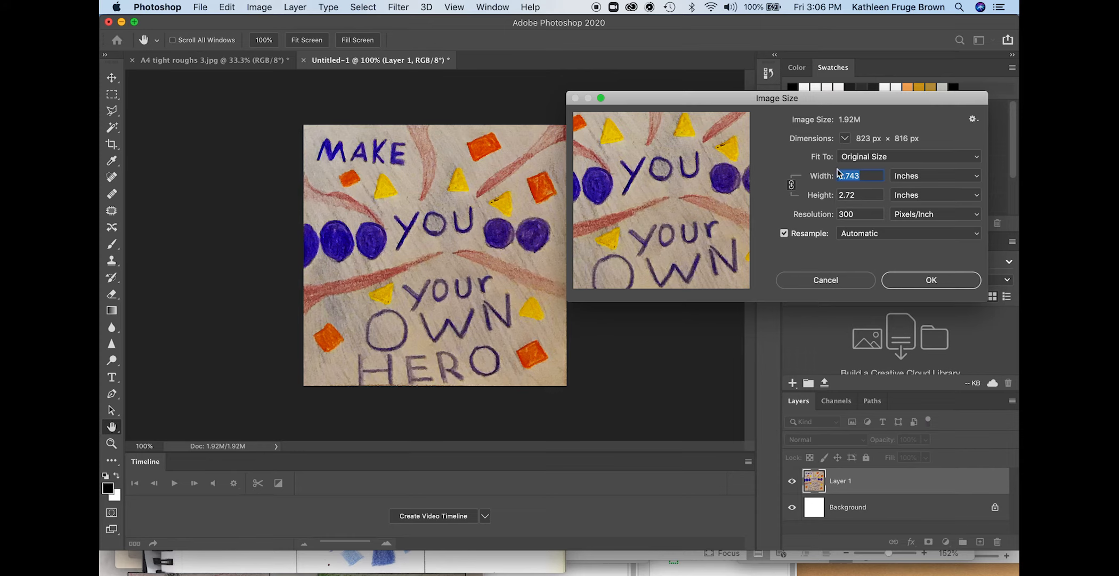
pyautogui.click(907, 282)
pyautogui.press('c')
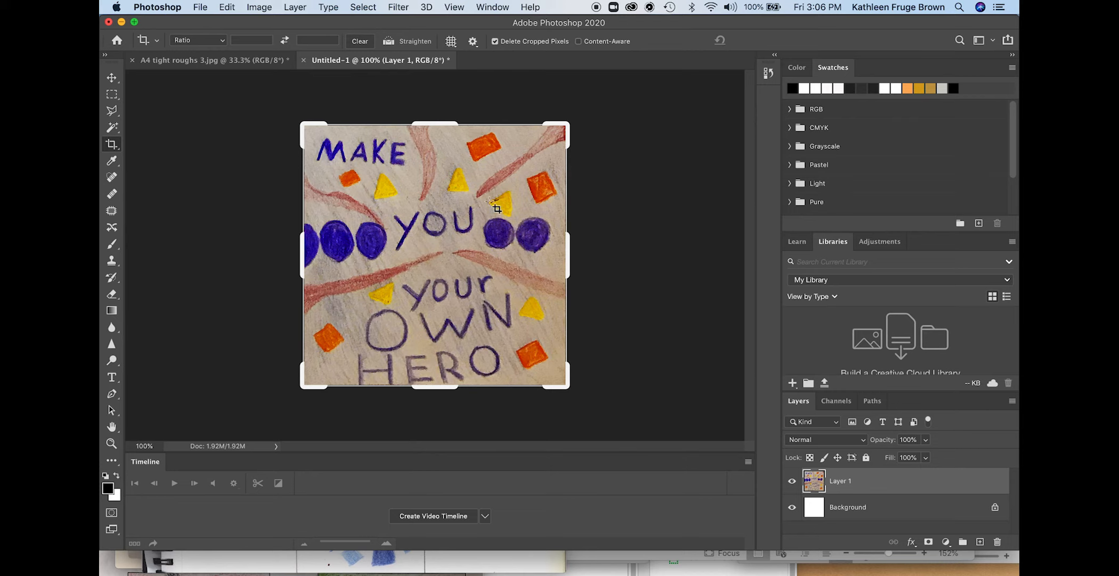
# Return to the A4 tight roughs 3.jpg scan.
pyautogui.click(180, 63)
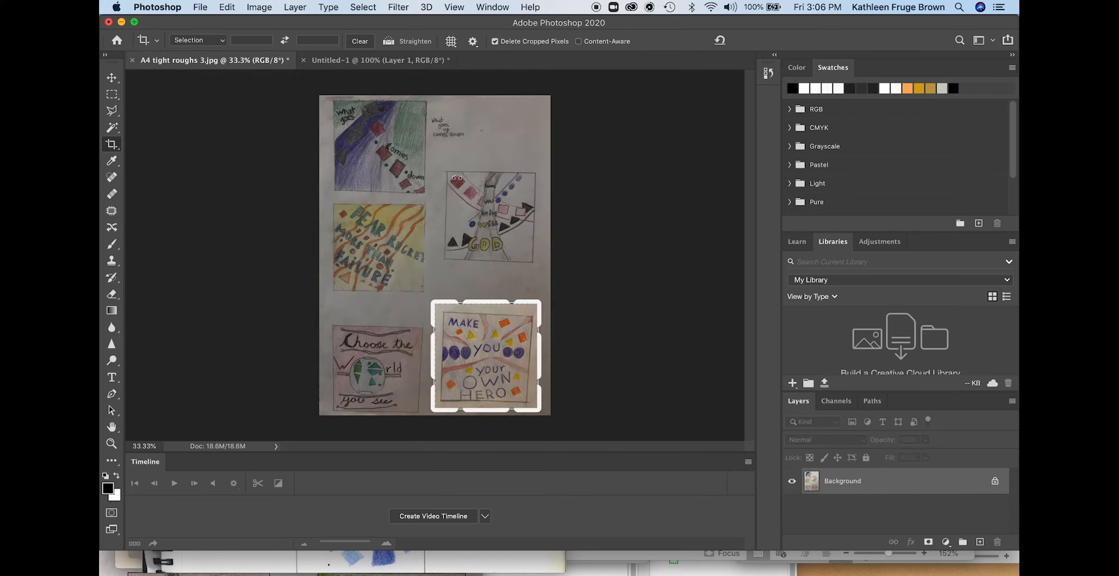